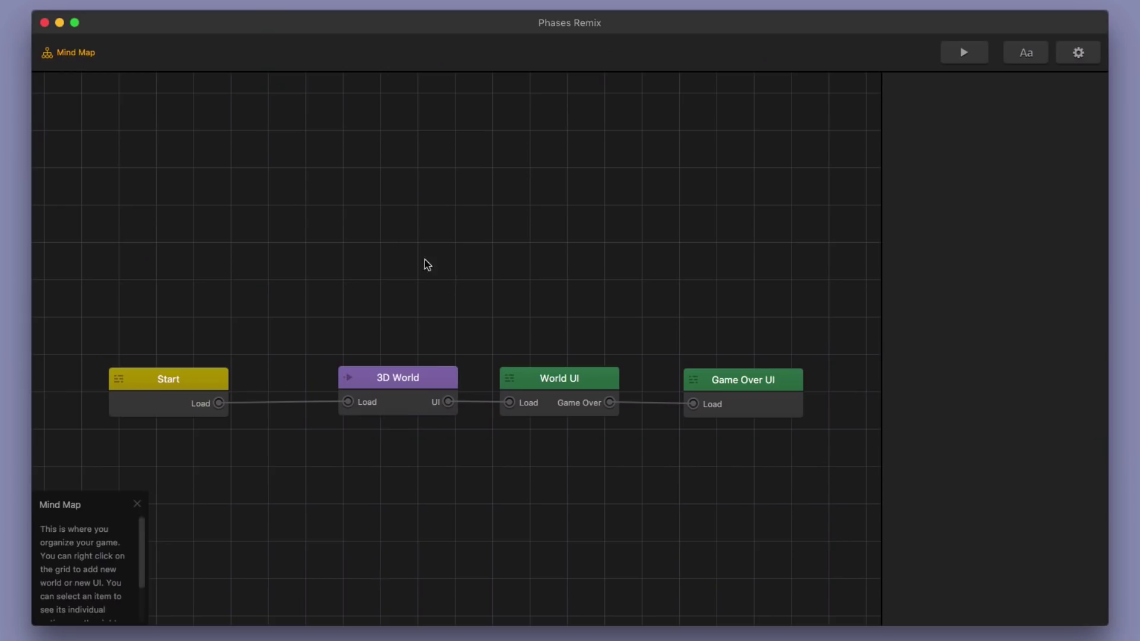
# - Return to the Phases Remix mind map linking Start, 3D World, World UI and Game Over UI
pyautogui.moveTo(553, 383)
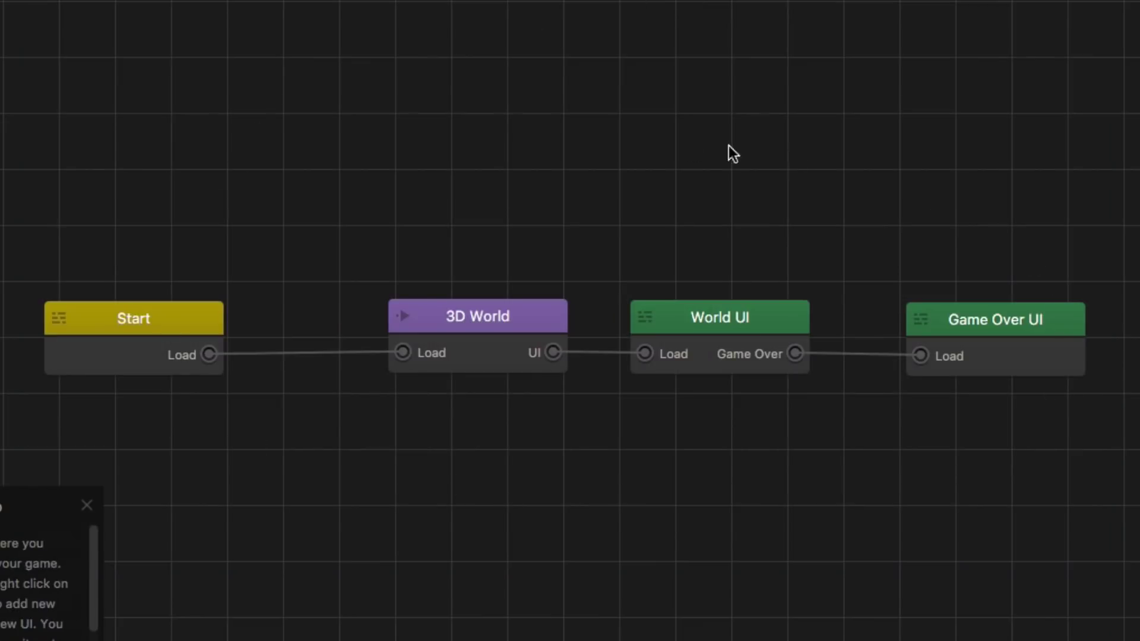
# - Open the World UI screen in the editor and expand the Labels font list
pyautogui.doubleClick(749, 322)
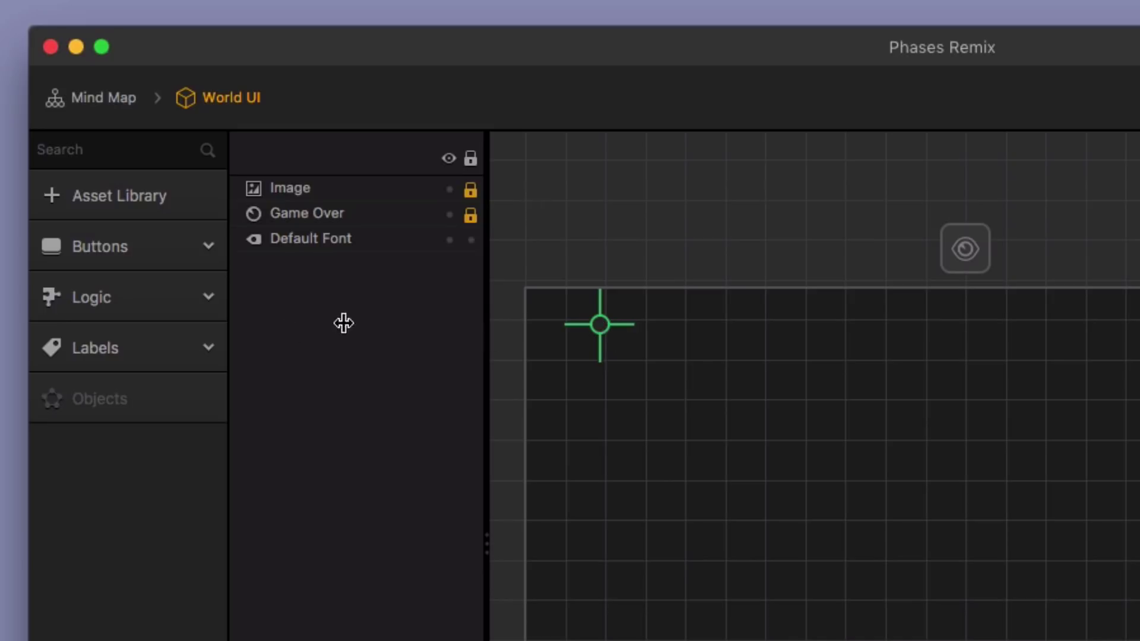
pyautogui.click(130, 350)
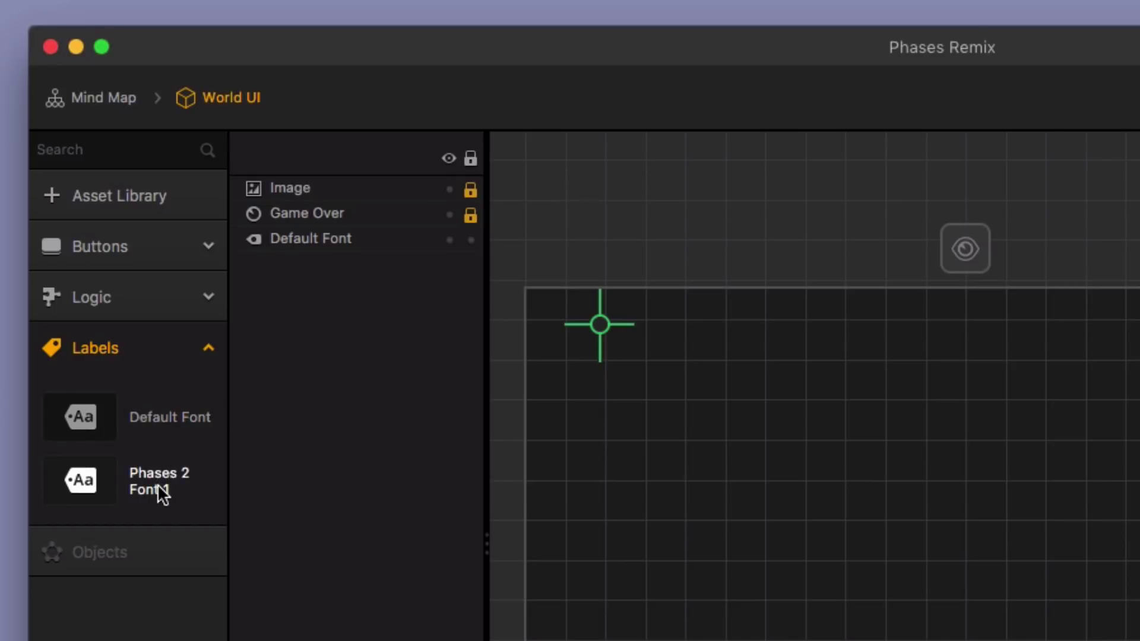
# - Add a Phases 2 Font 1 label showing the Current World's Current Points score
pyautogui.moveTo(162, 494); pyautogui.dragTo(756, 333)
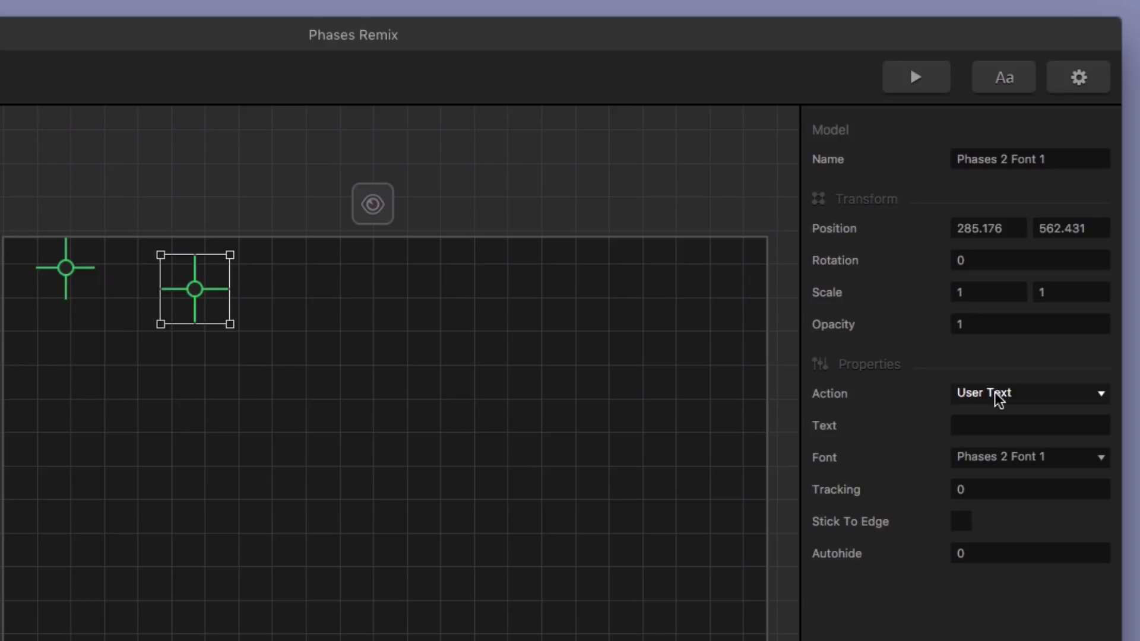
pyautogui.click(995, 425)
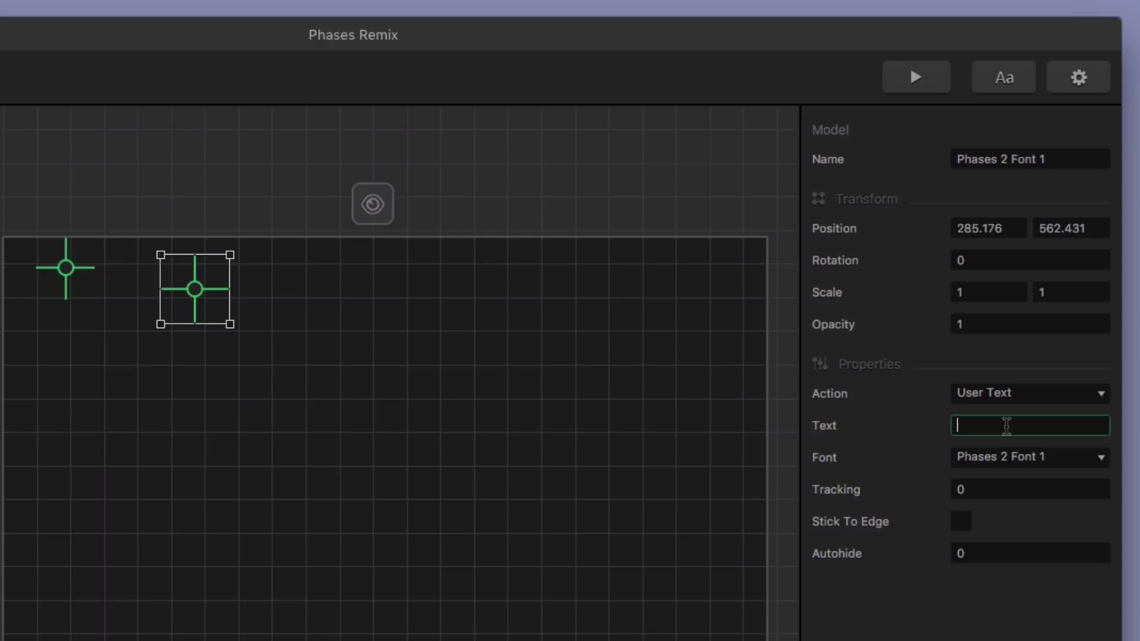
pyautogui.click(1007, 397)
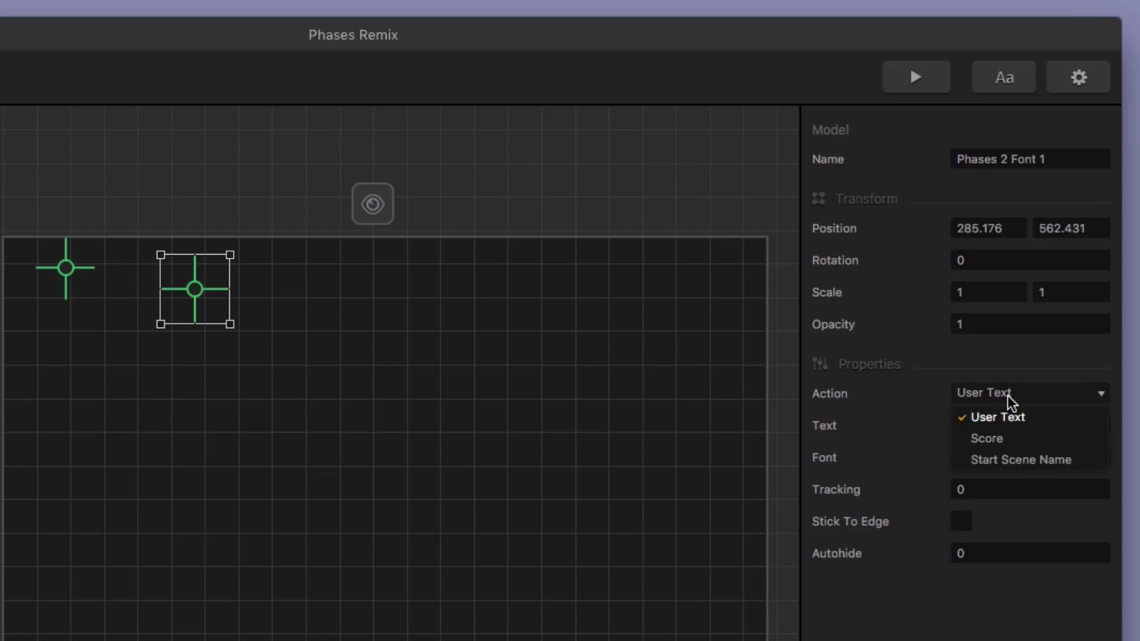
pyautogui.click(1008, 439)
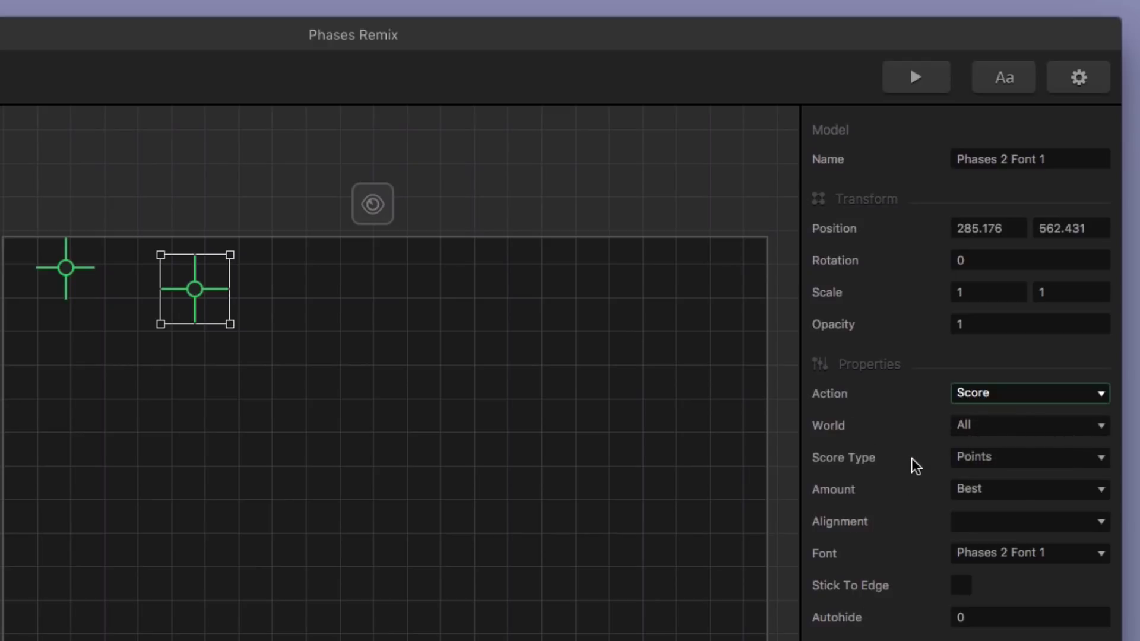
pyautogui.click(987, 432)
pyautogui.click(1023, 473)
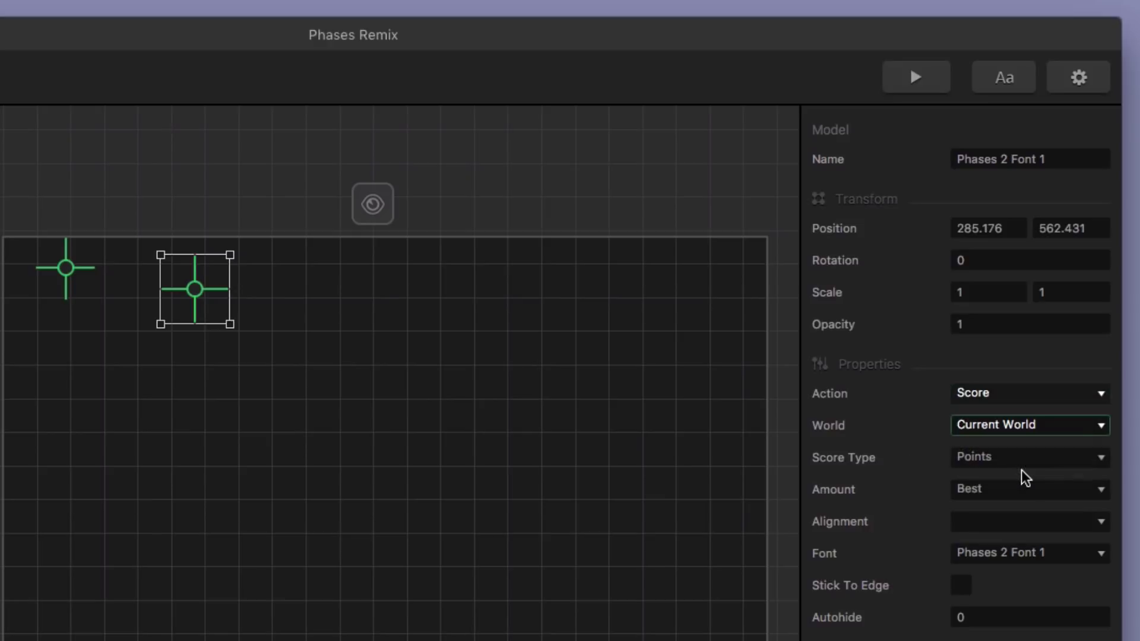
pyautogui.click(988, 460)
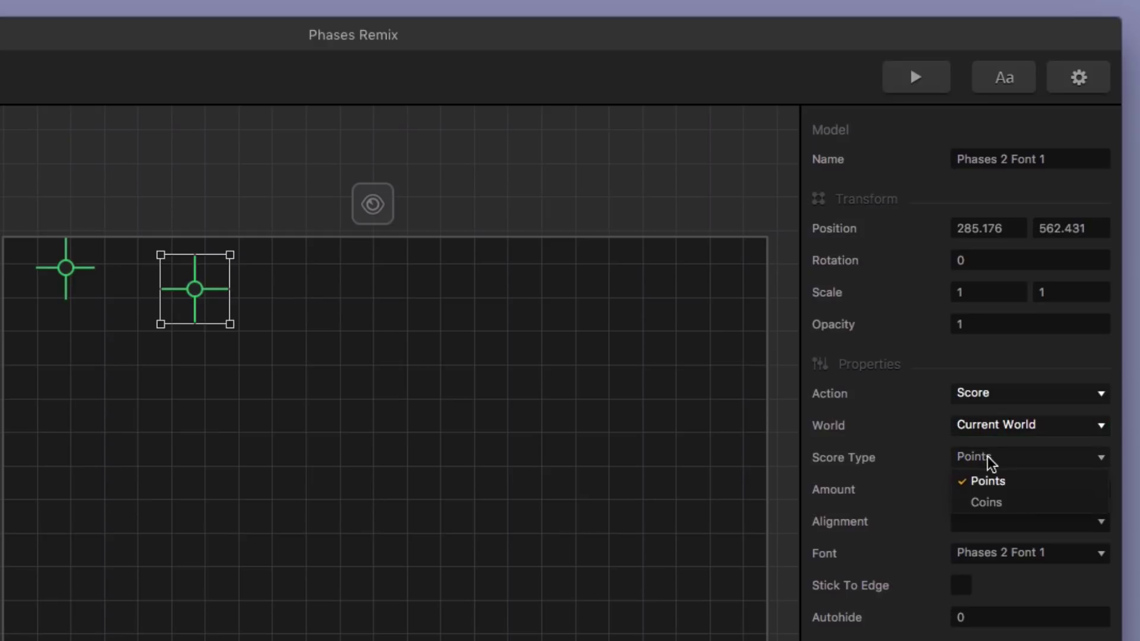
pyautogui.click(1002, 483)
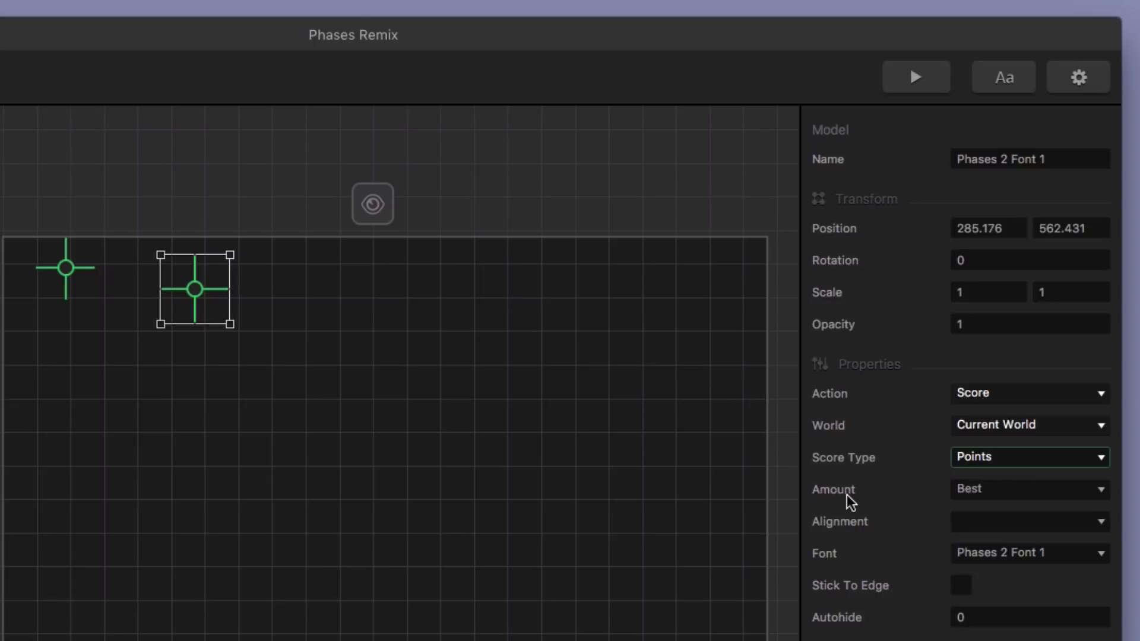
pyautogui.click(977, 491)
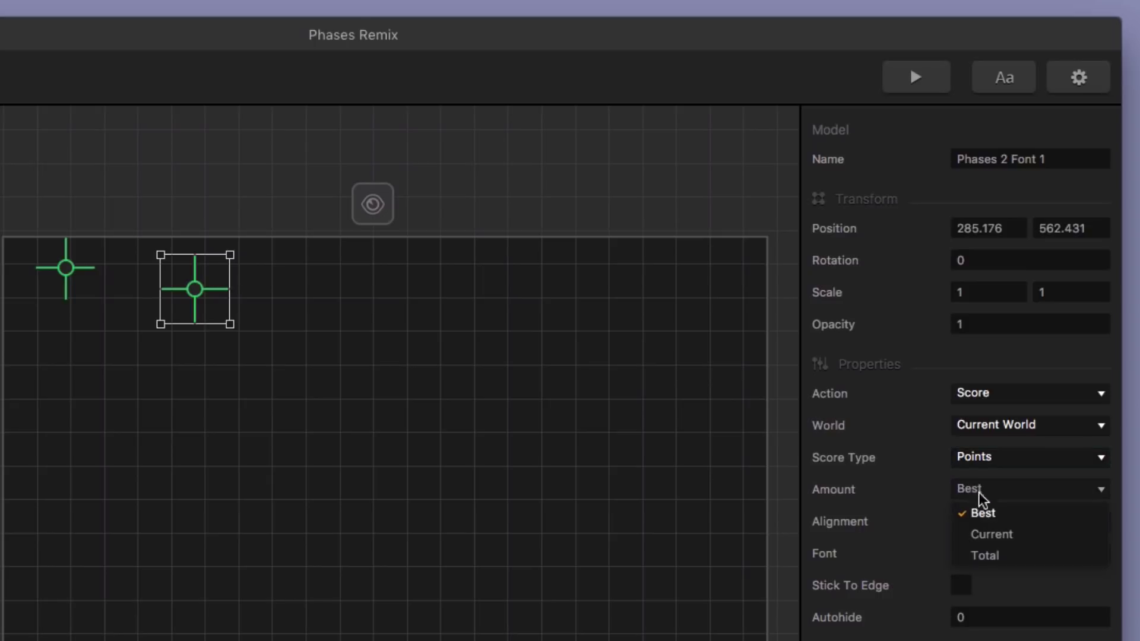
pyautogui.click(997, 536)
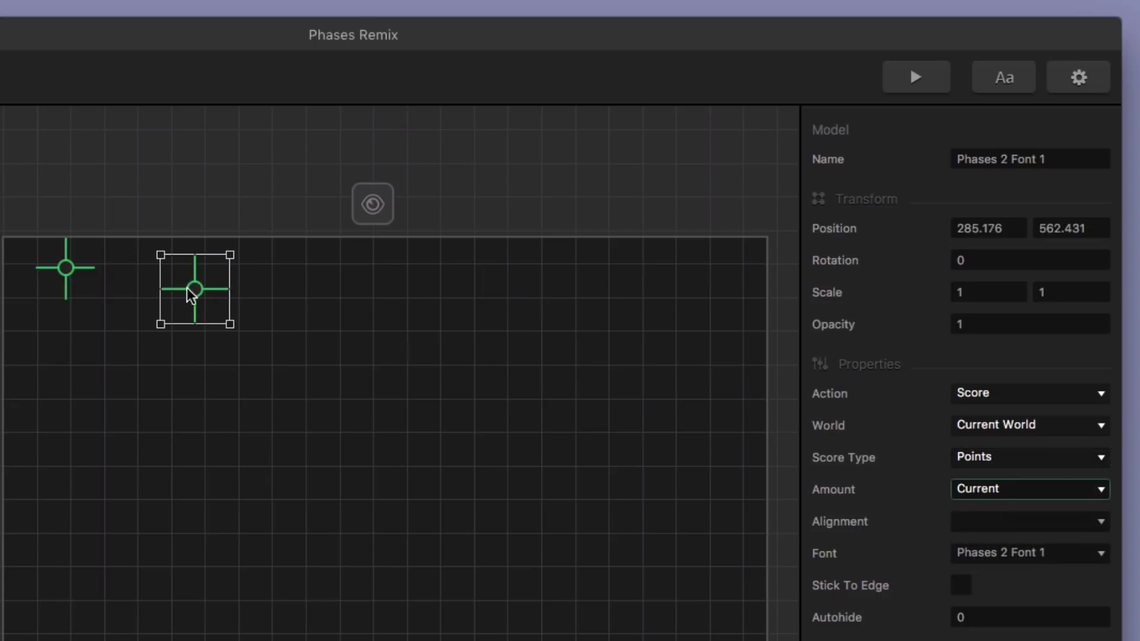
# - Nudge the label up and left, set Center alignment and enable Stick To Edge
pyautogui.moveTo(178, 291); pyautogui.dragTo(122, 272)
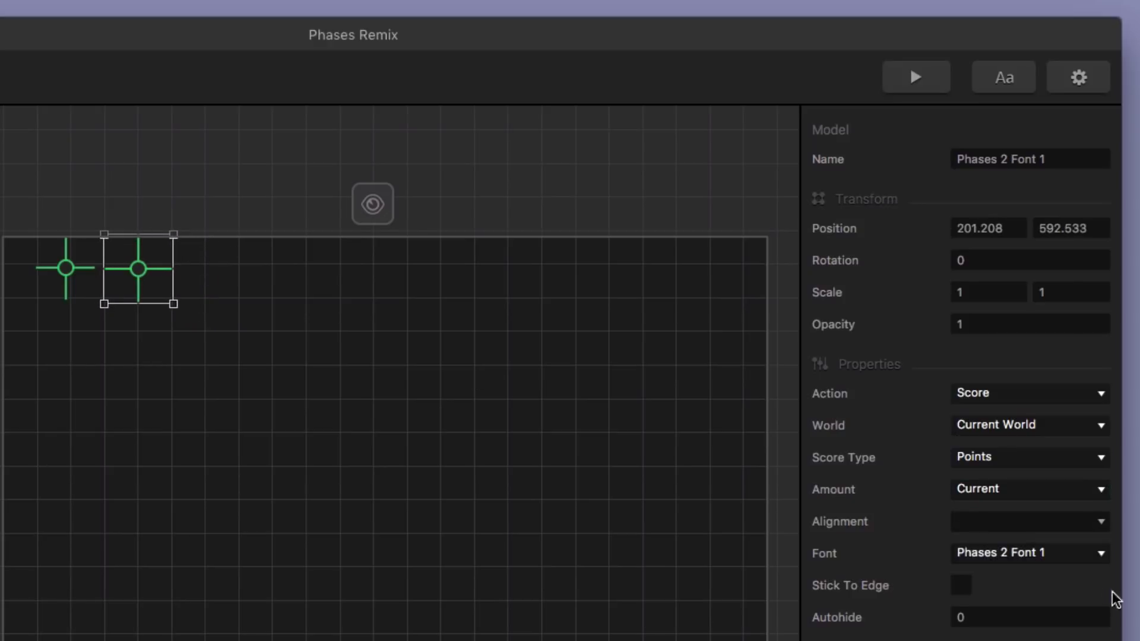
pyautogui.click(1018, 524)
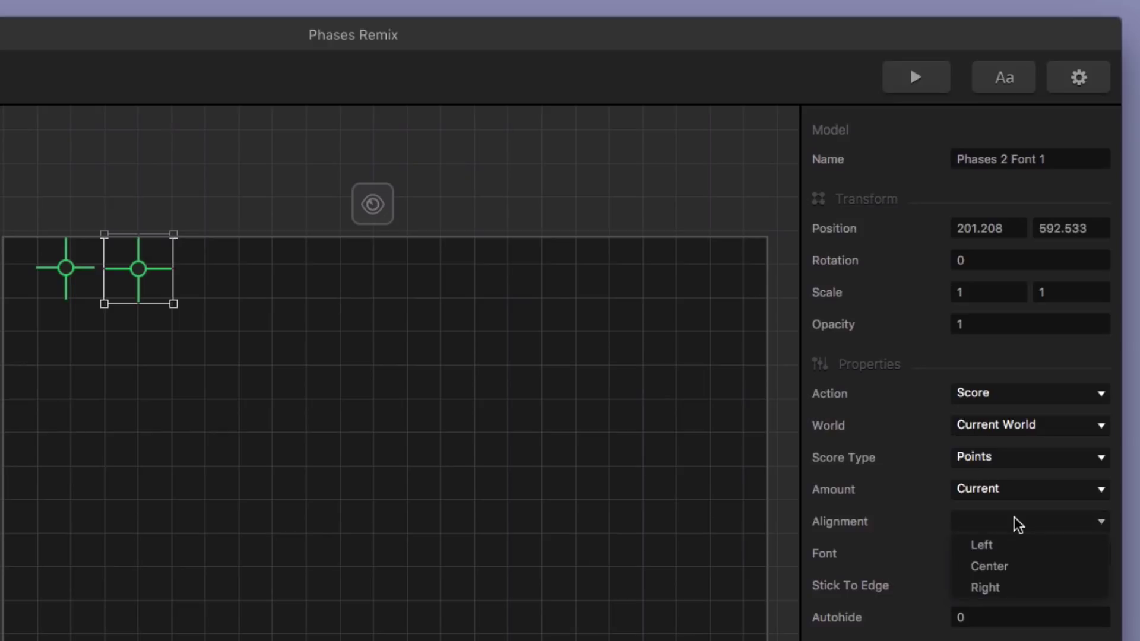
pyautogui.click(1021, 570)
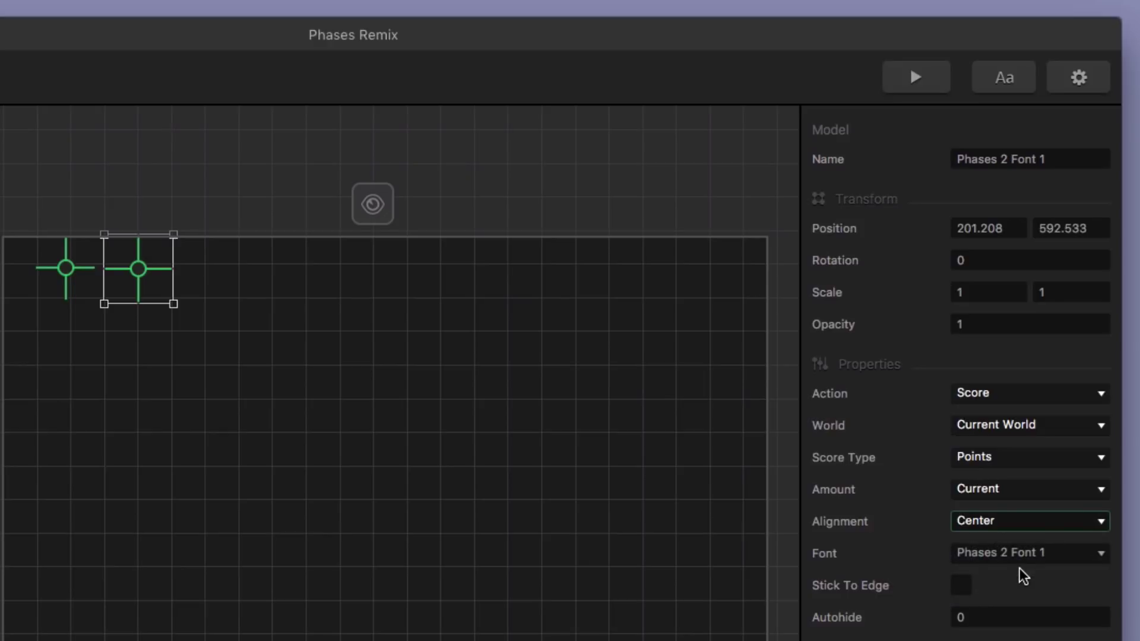
pyautogui.click(961, 587)
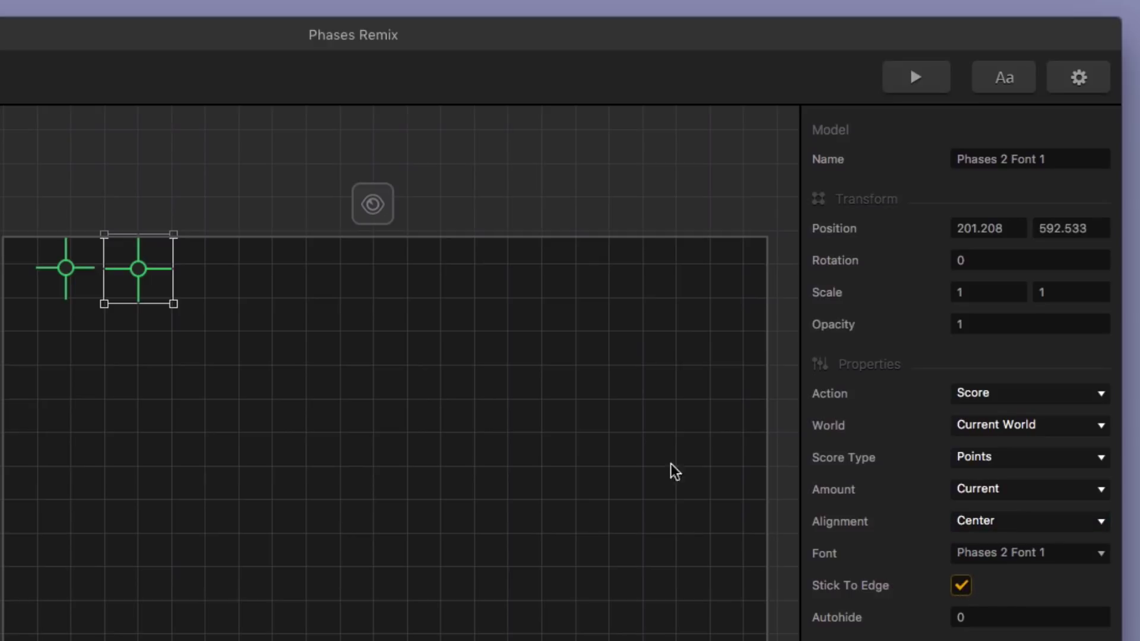
# - Shift the Phases 2 Font 1 score label slightly lower, then delete it
pyautogui.moveTo(137, 274); pyautogui.dragTo(137, 280)
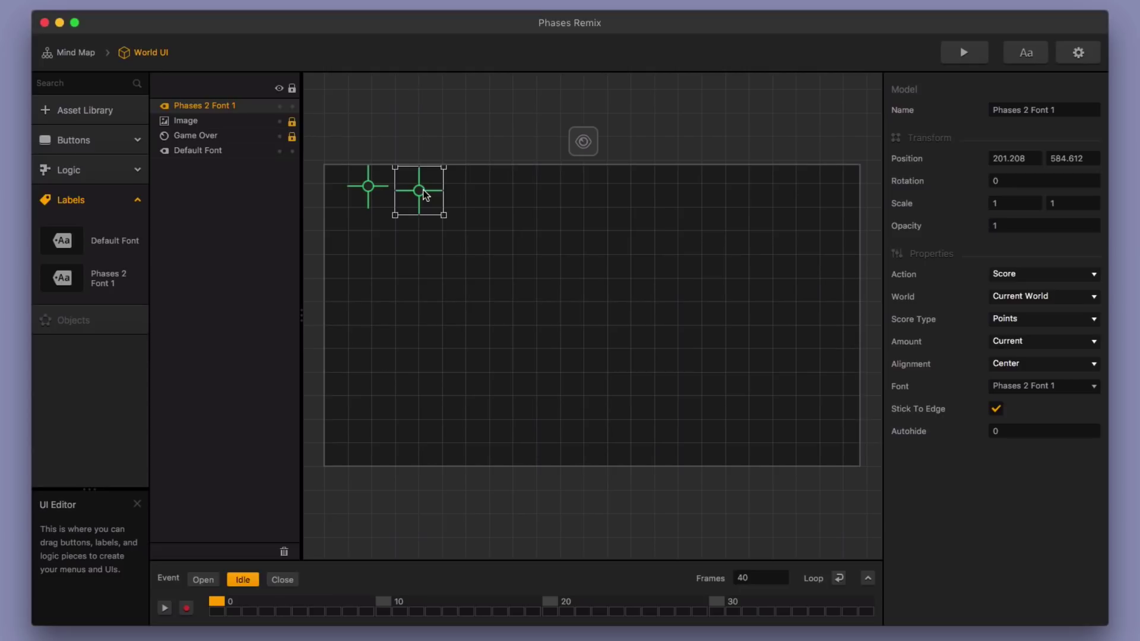
pyautogui.press('Delete')
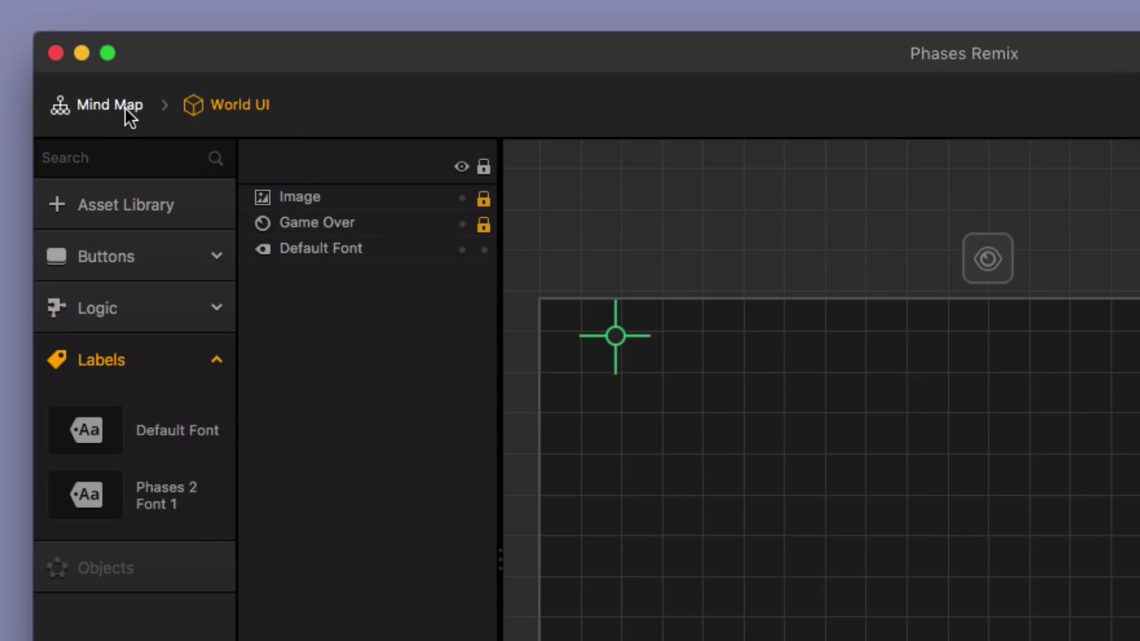
# - Open the Game Over UI screen and place a Phases 2 Font 1 label near the top centre
pyautogui.click(82, 54)
pyautogui.doubleClick(967, 328)
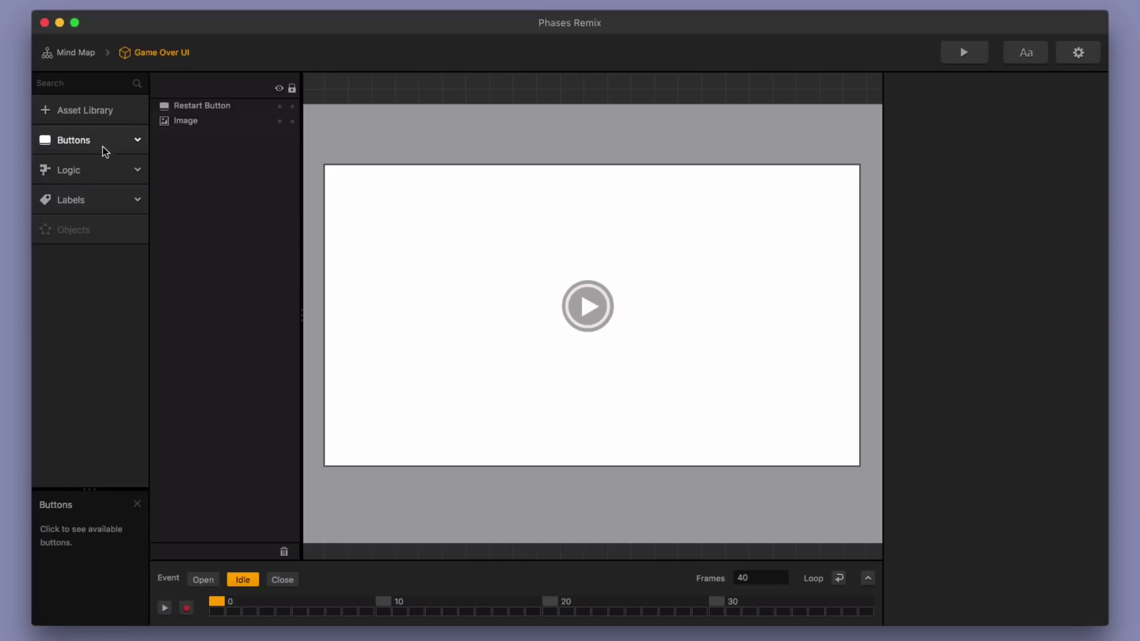
pyautogui.click(100, 199)
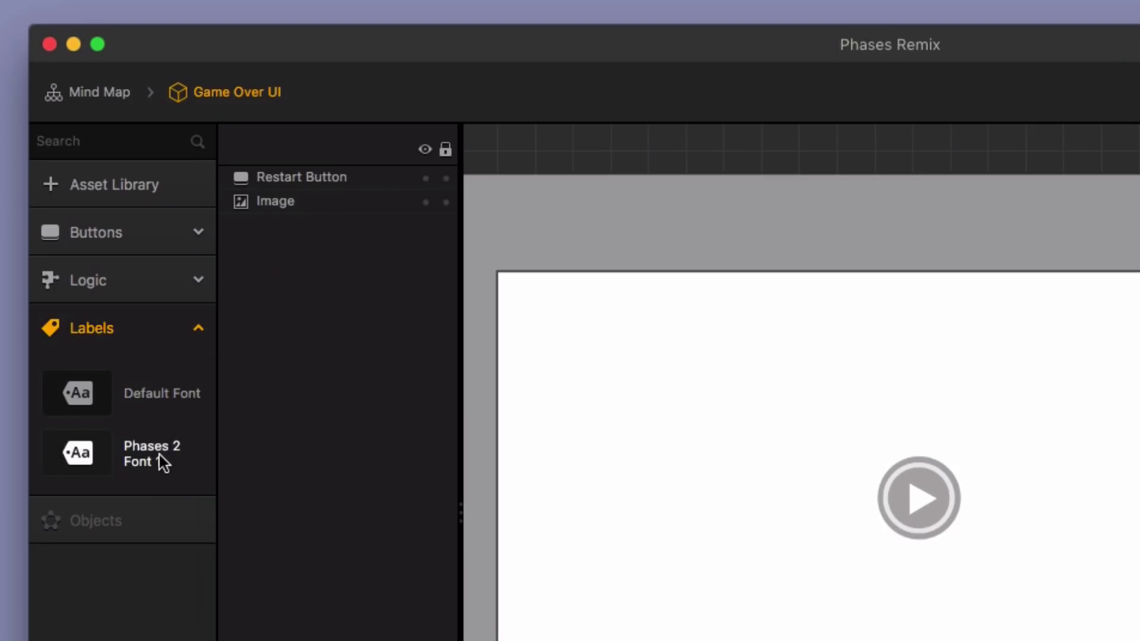
pyautogui.moveTo(153, 450); pyautogui.dragTo(921, 338)
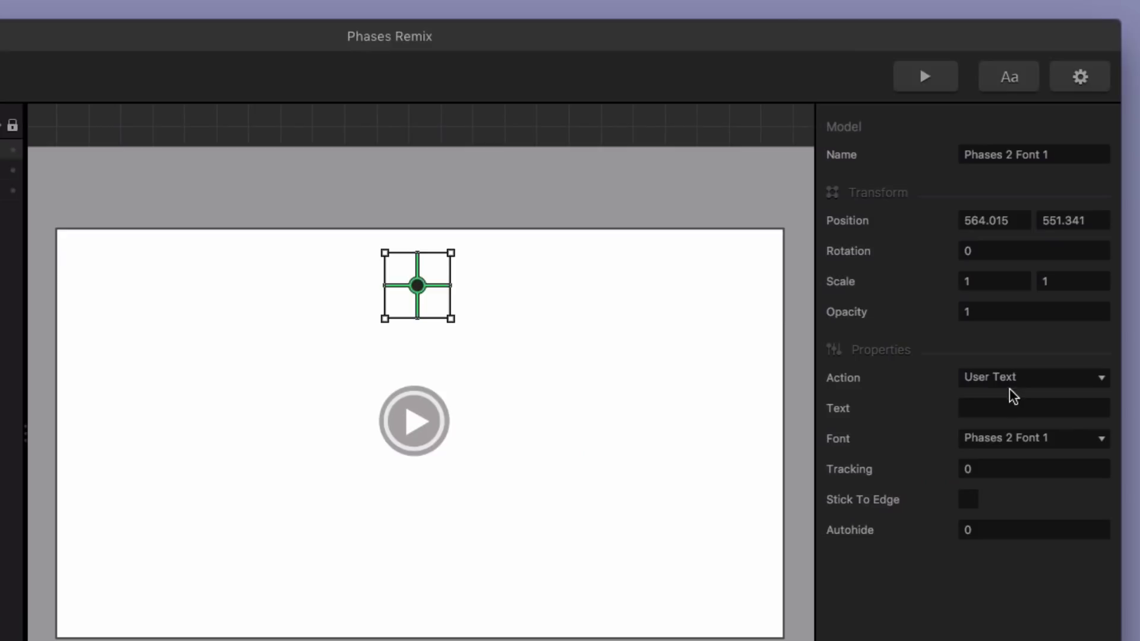
# - Make the label show the Current World's best Points score
pyautogui.click(1008, 377)
pyautogui.click(1009, 422)
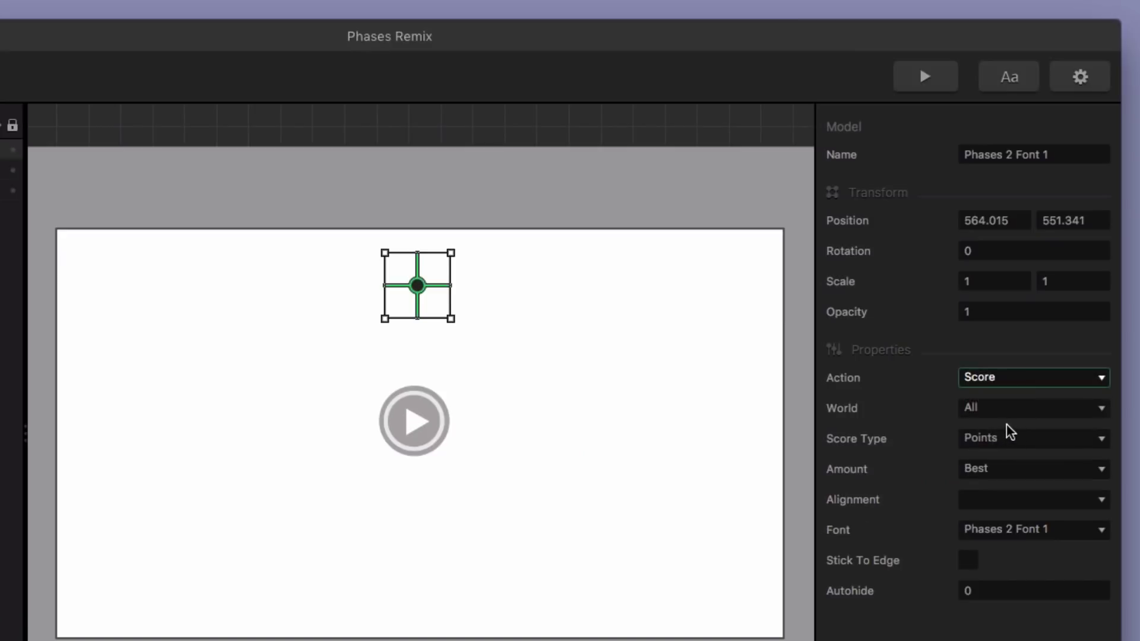
pyautogui.click(1000, 408)
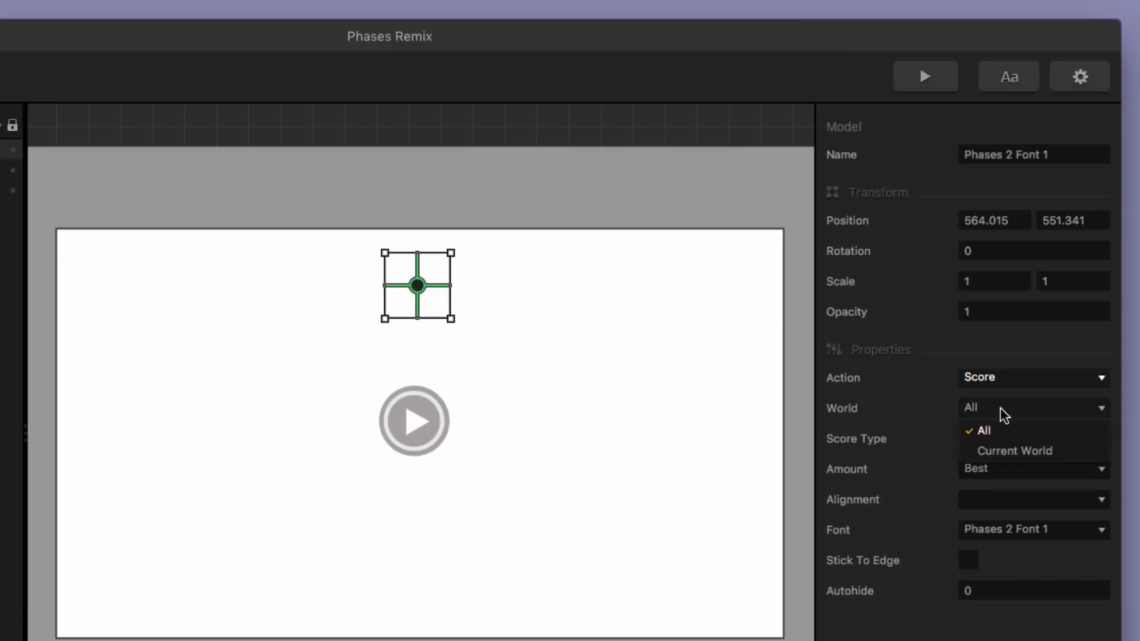
pyautogui.click(1004, 452)
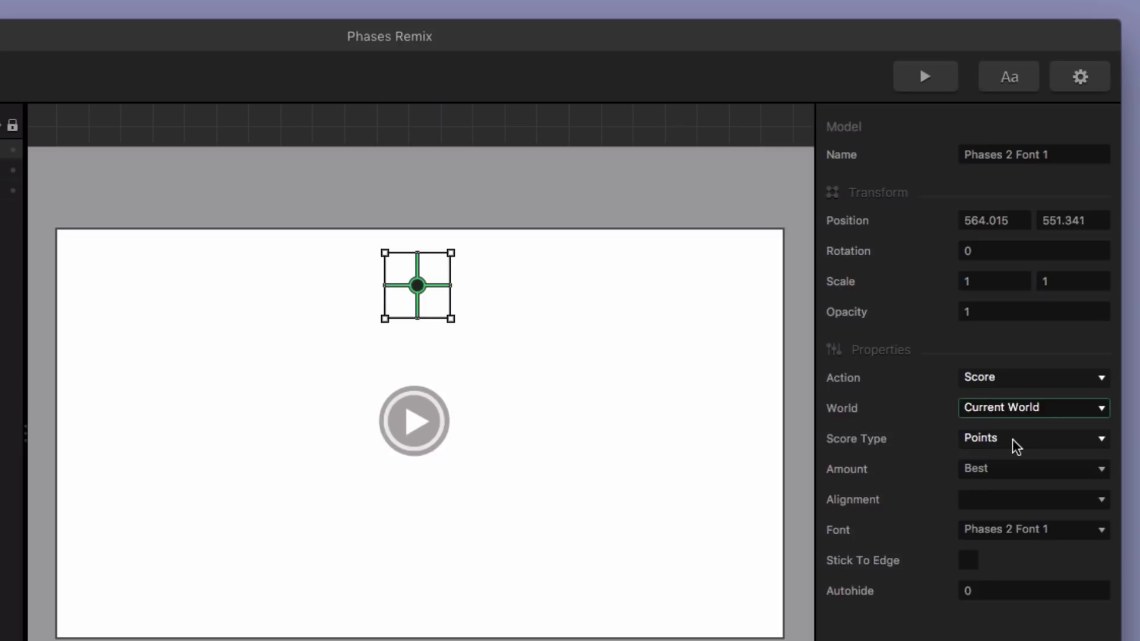
pyautogui.click(1010, 472)
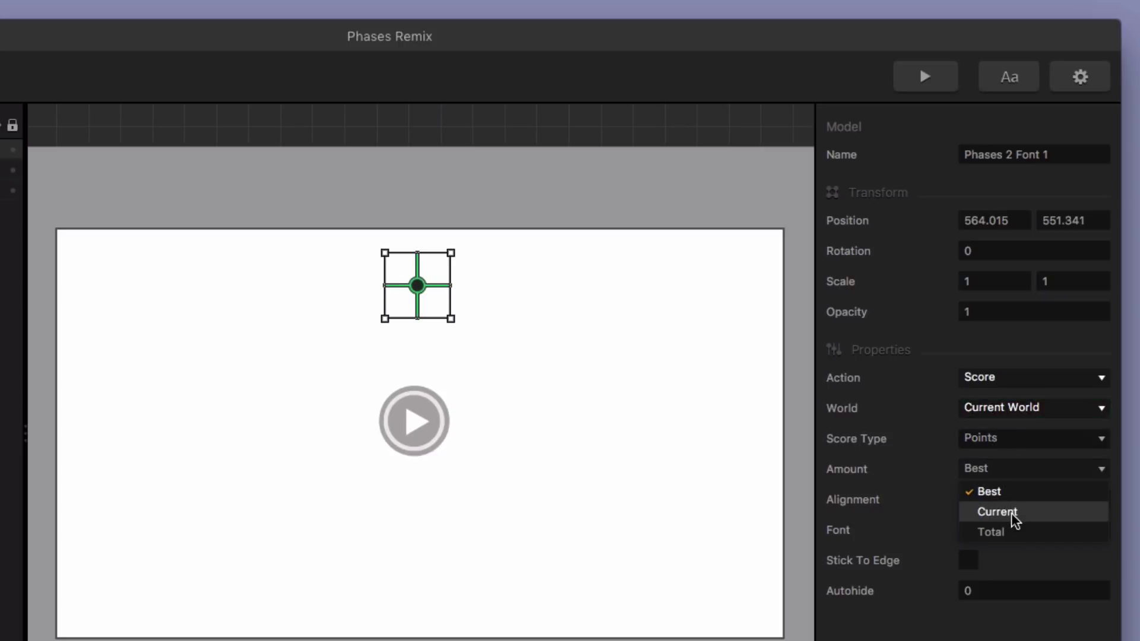
pyautogui.click(1011, 492)
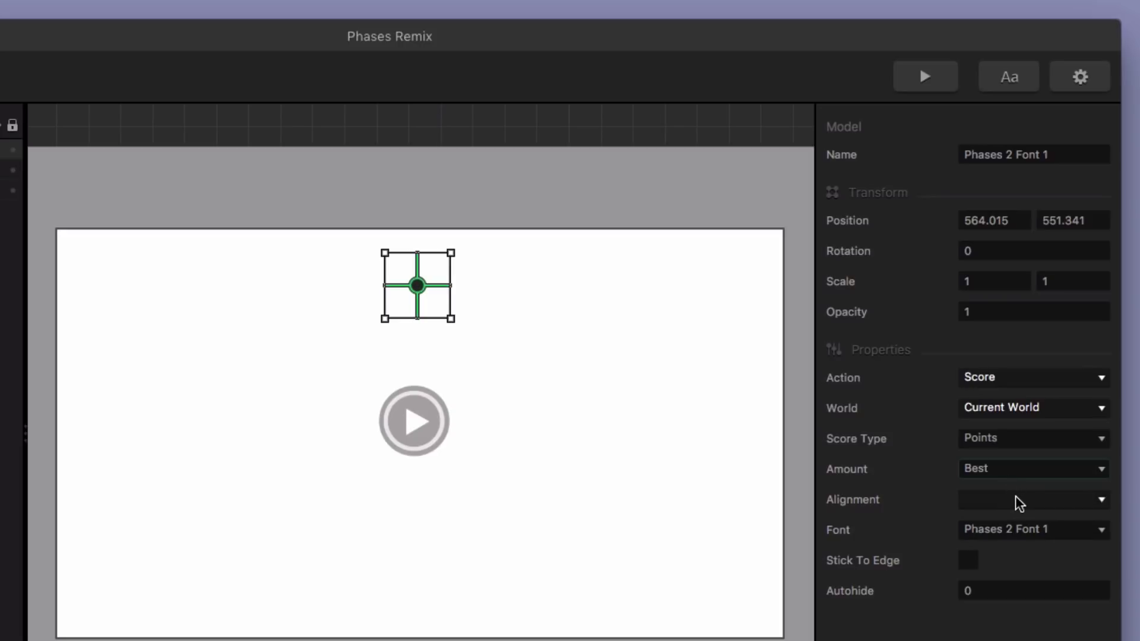
# - Center-align the score label, enable Stick To Edge, and preview the game
pyautogui.click(1020, 504)
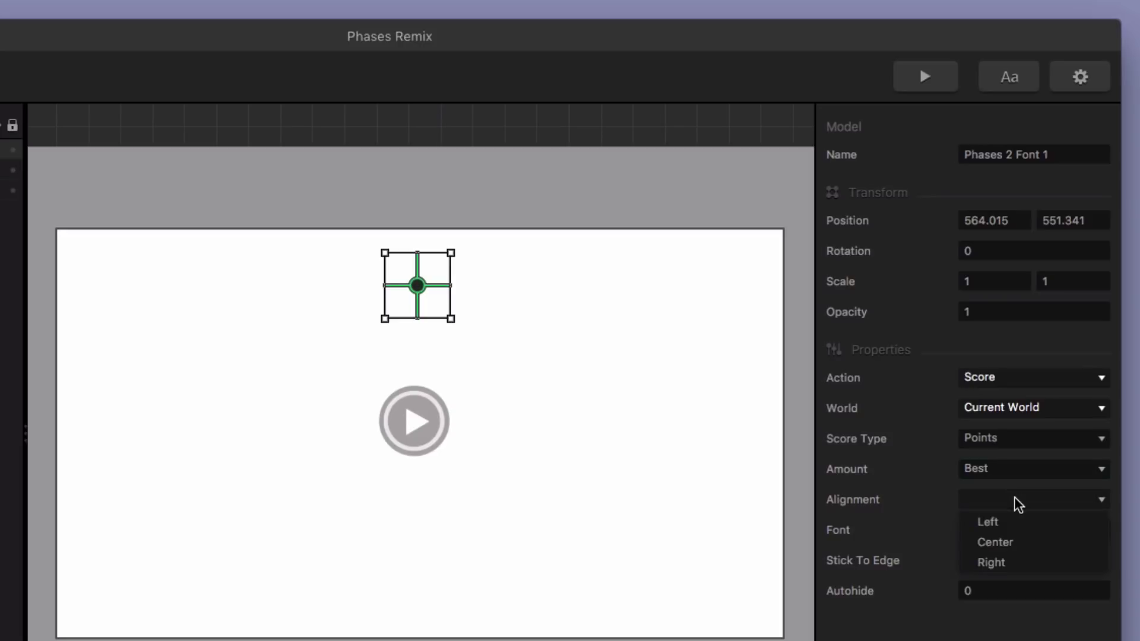
pyautogui.click(1008, 543)
pyautogui.click(968, 560)
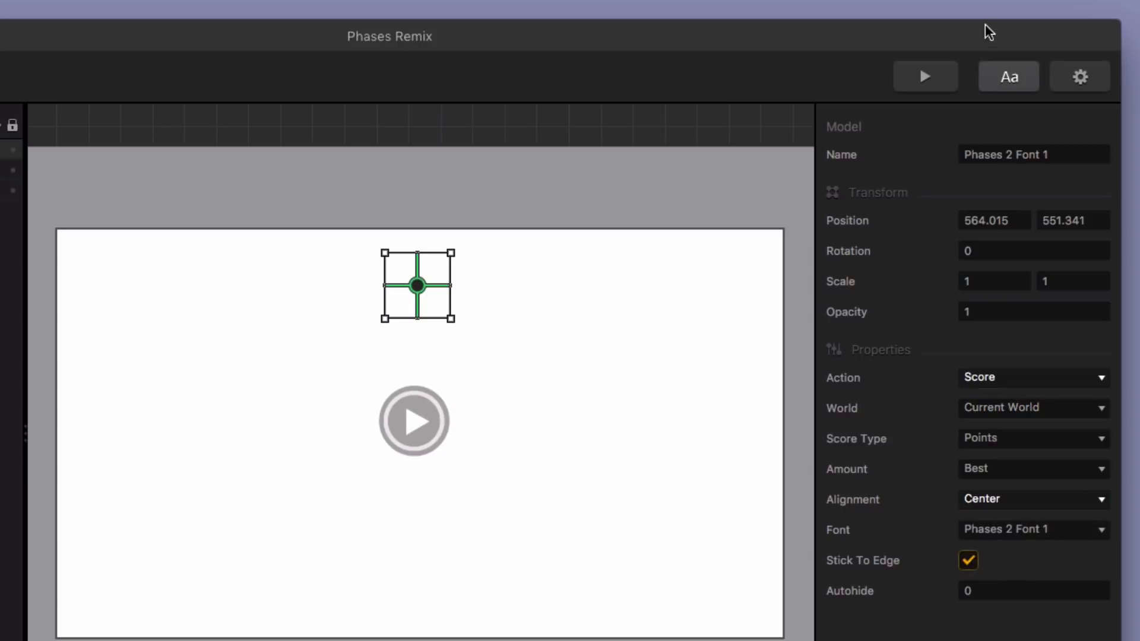
pyautogui.click(927, 80)
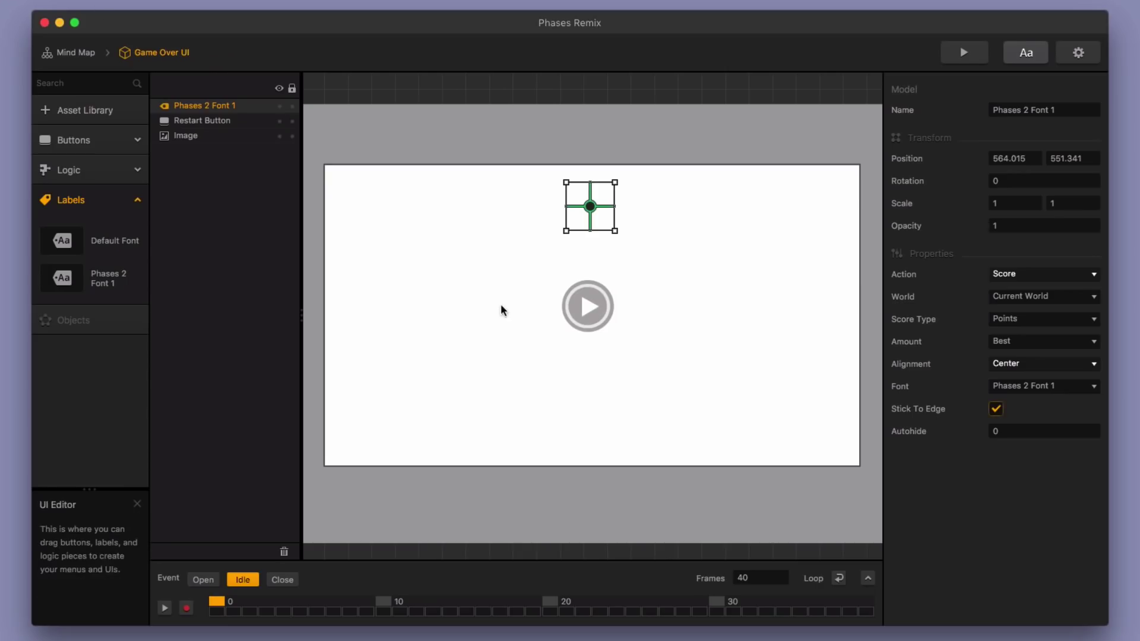
# - Place a second Phases 2 Font 1 label left of the score with the text 'Best'
pyautogui.moveTo(66, 276); pyautogui.dragTo(548, 201)
pyautogui.moveTo(699, 264); pyautogui.dragTo(643, 265)
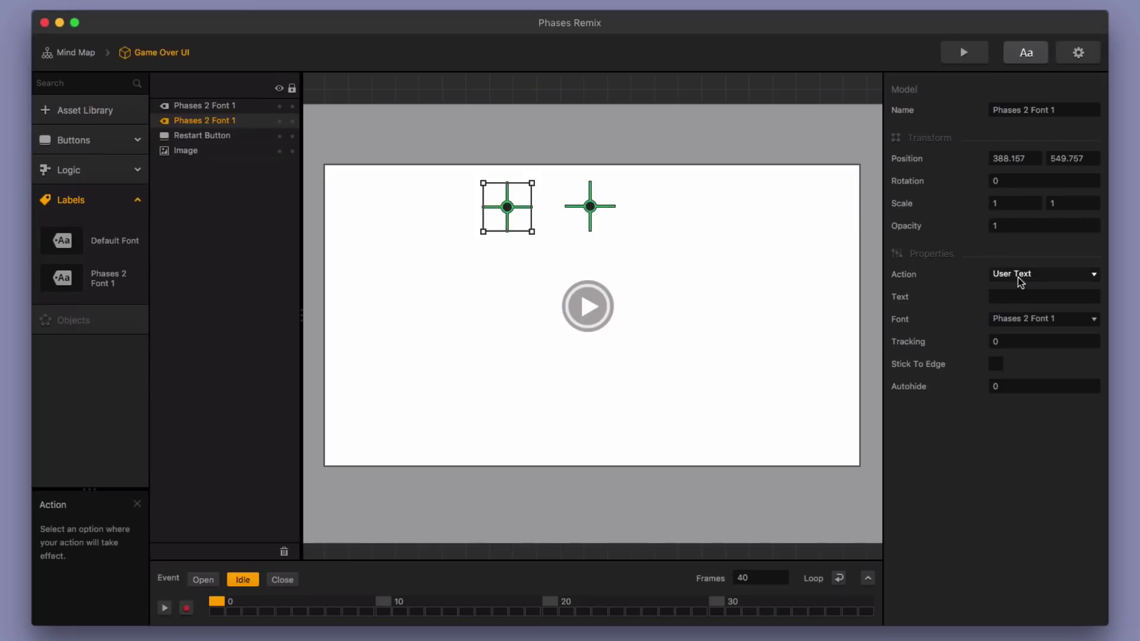
pyautogui.click(1008, 295)
pyautogui.write('B est')
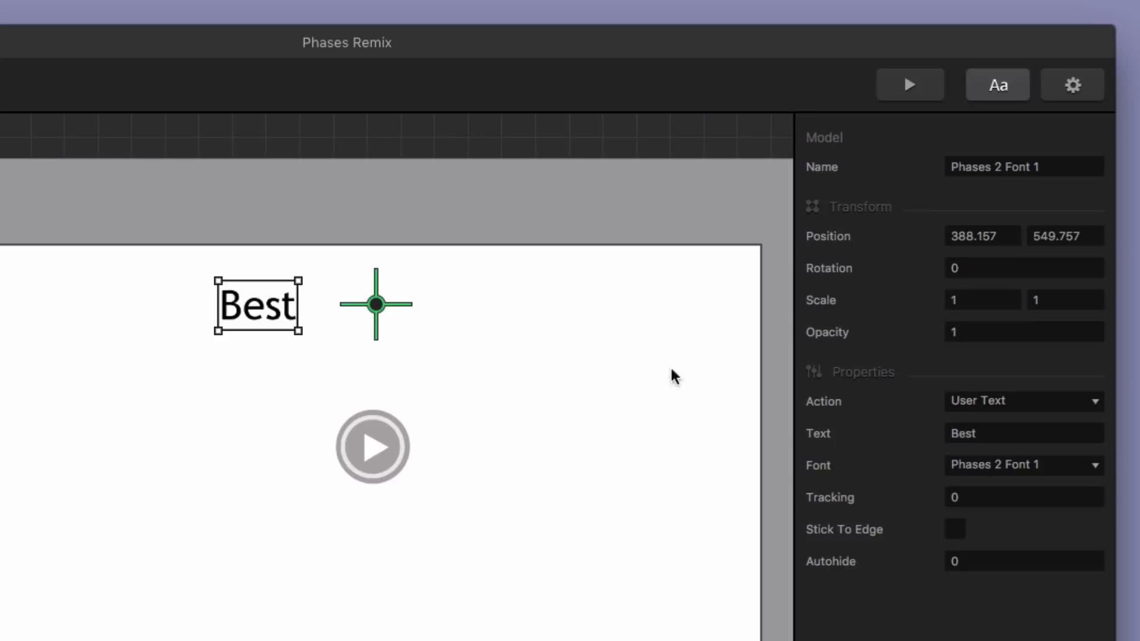
# - Change the caption label's text from 'Best' to 'Total'
pyautogui.click(1002, 432)
pyautogui.write('Total')
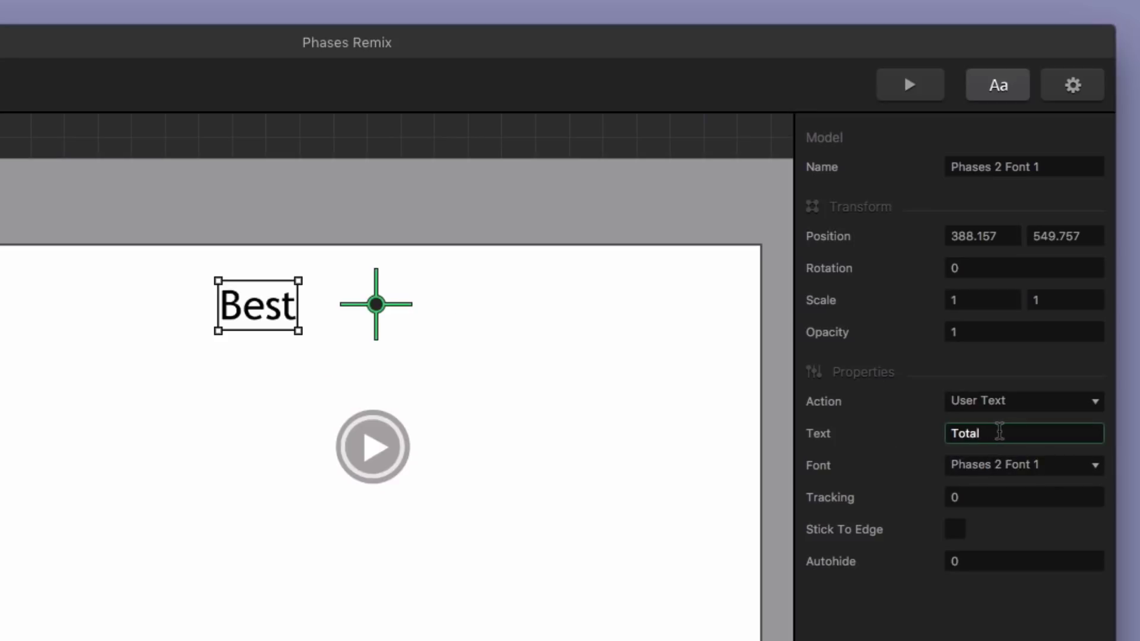
pyautogui.press('Return')
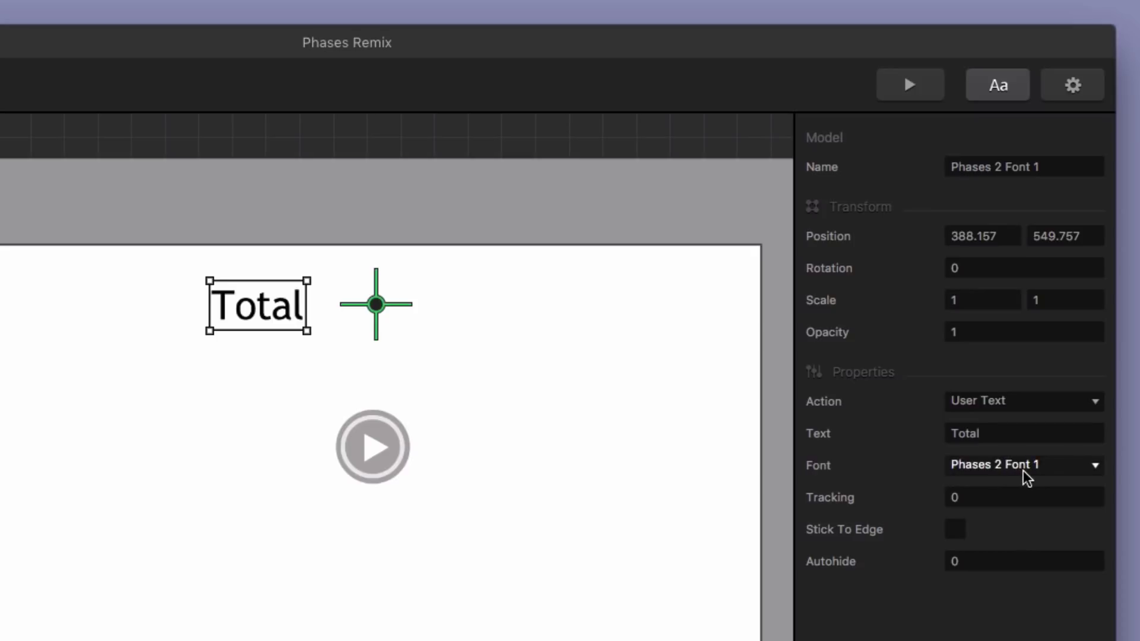
# - Switch the score label's Amount setting to Total
pyautogui.click(375, 306)
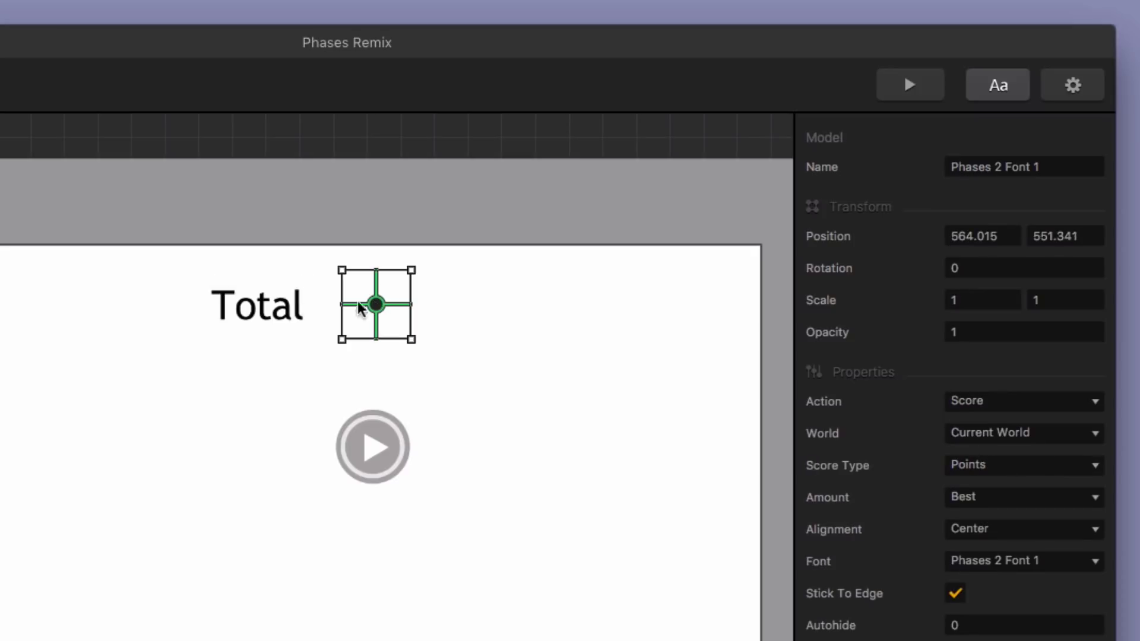
pyautogui.click(262, 313)
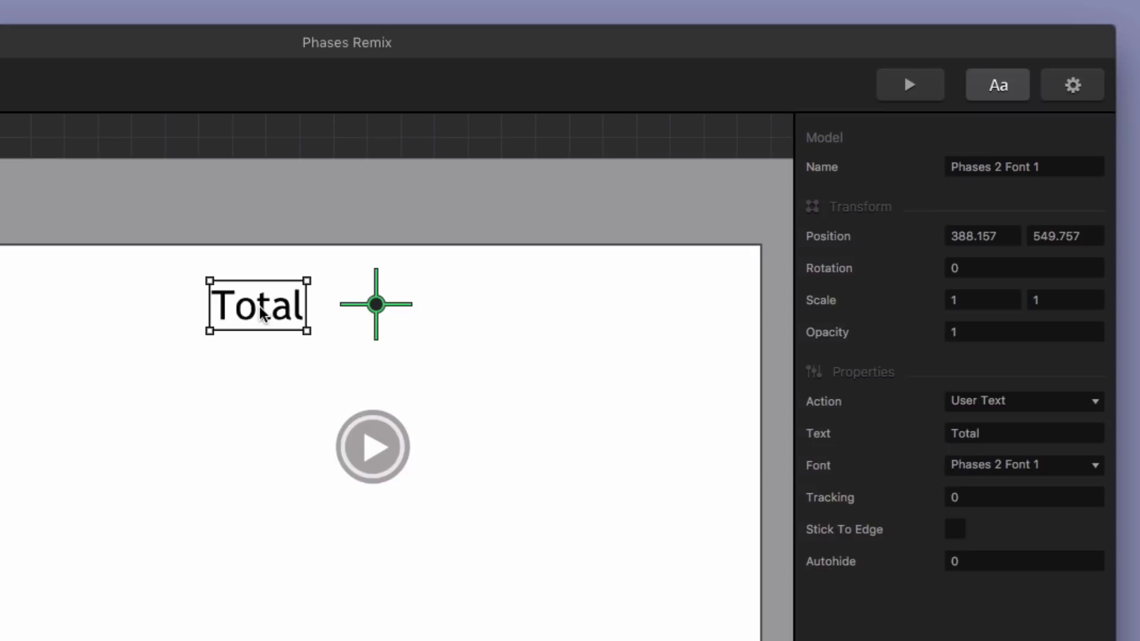
pyautogui.click(377, 315)
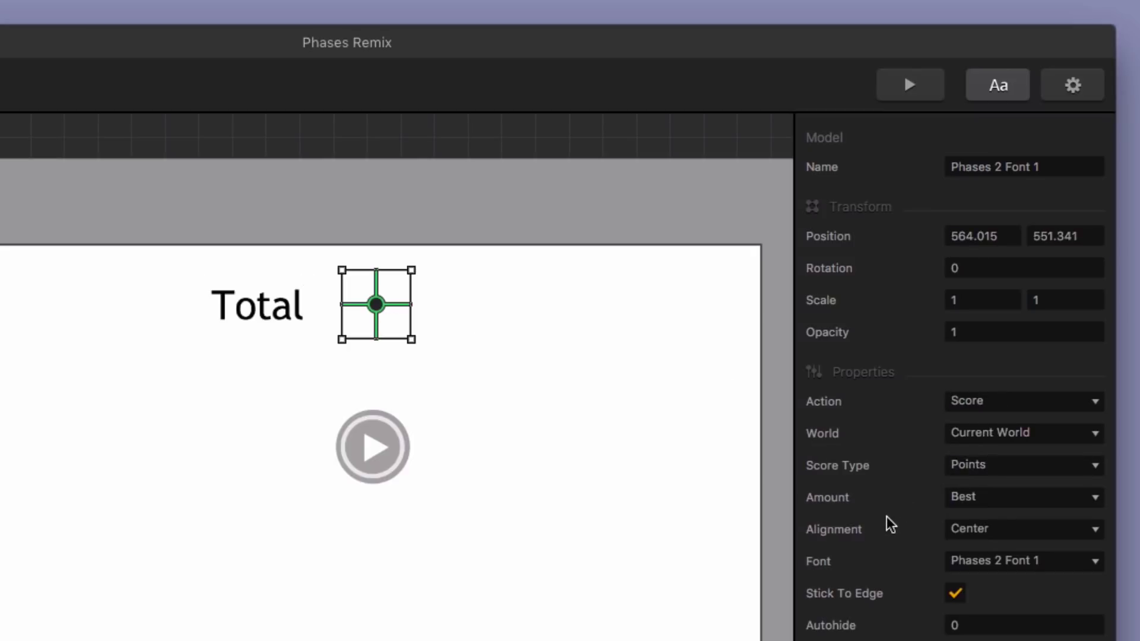
pyautogui.click(960, 501)
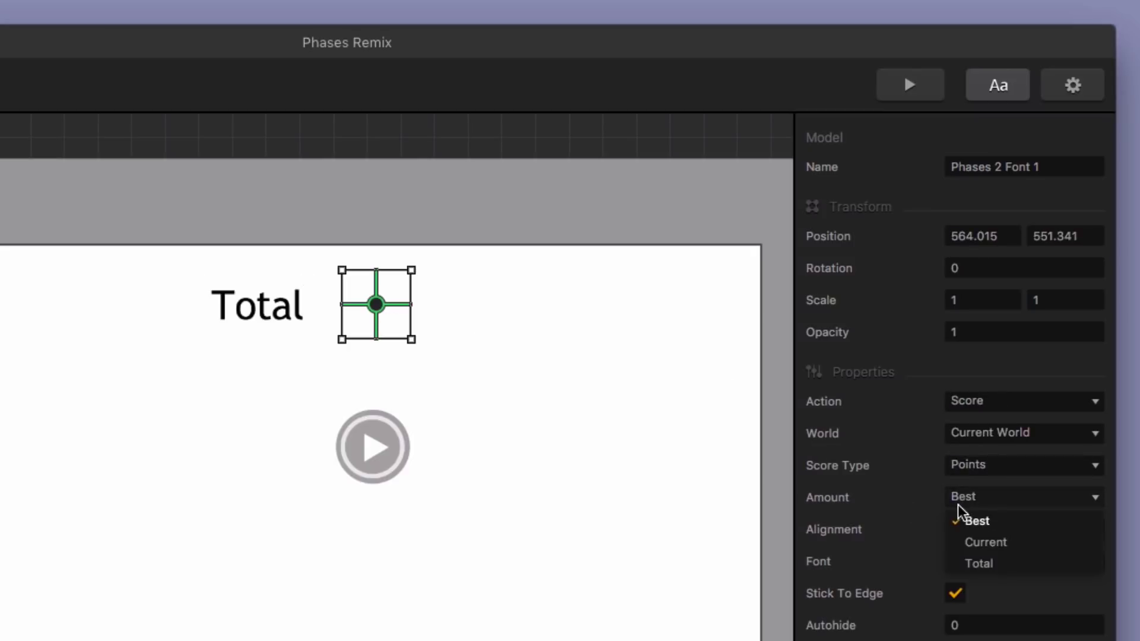
pyautogui.click(1003, 564)
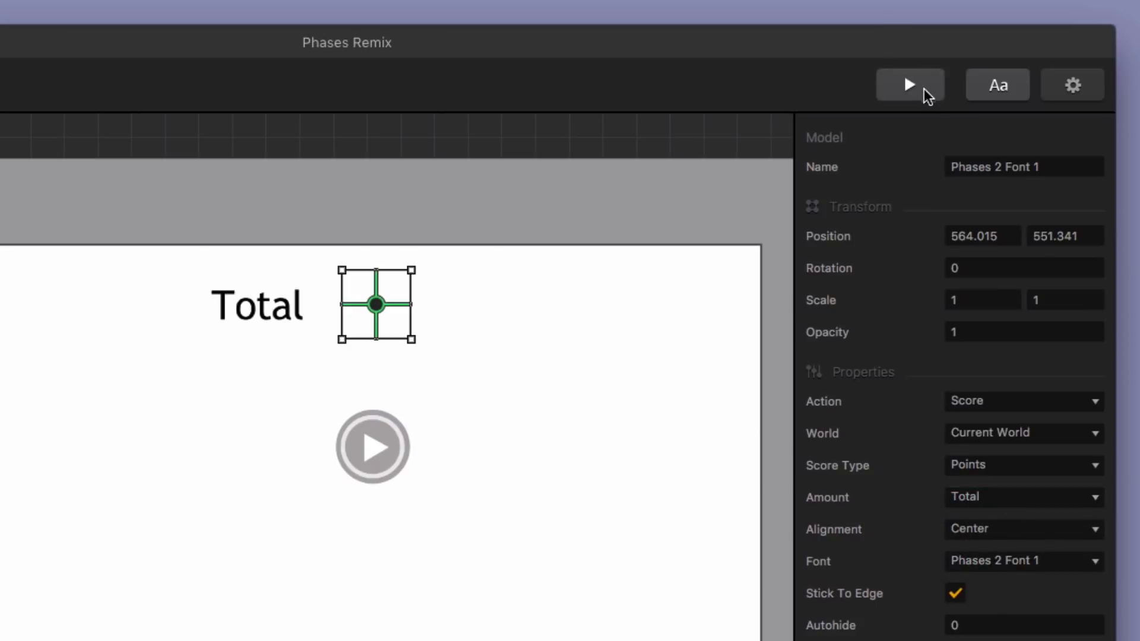
pyautogui.click(923, 88)
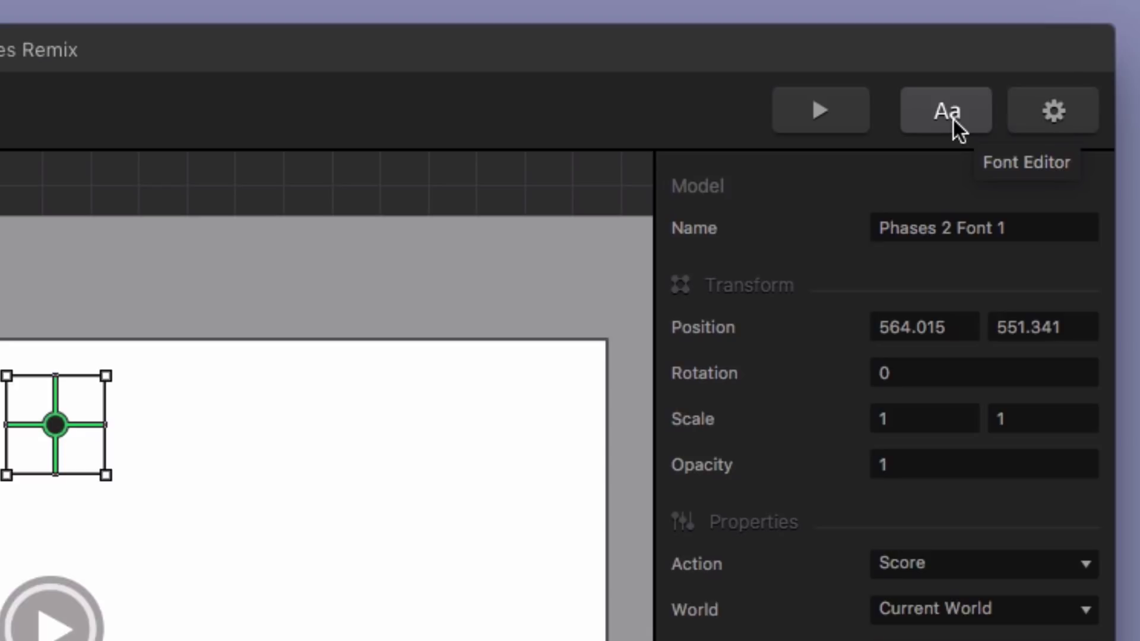
# - Add a new font template in the Font Builder named 'New Font'
pyautogui.click(953, 120)
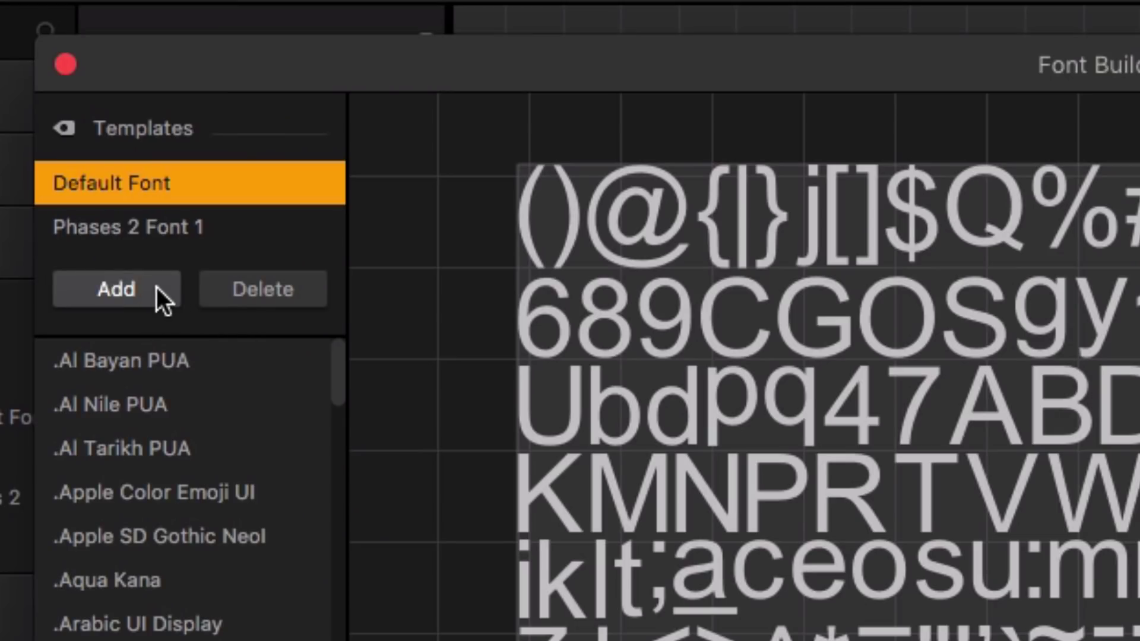
pyautogui.click(156, 287)
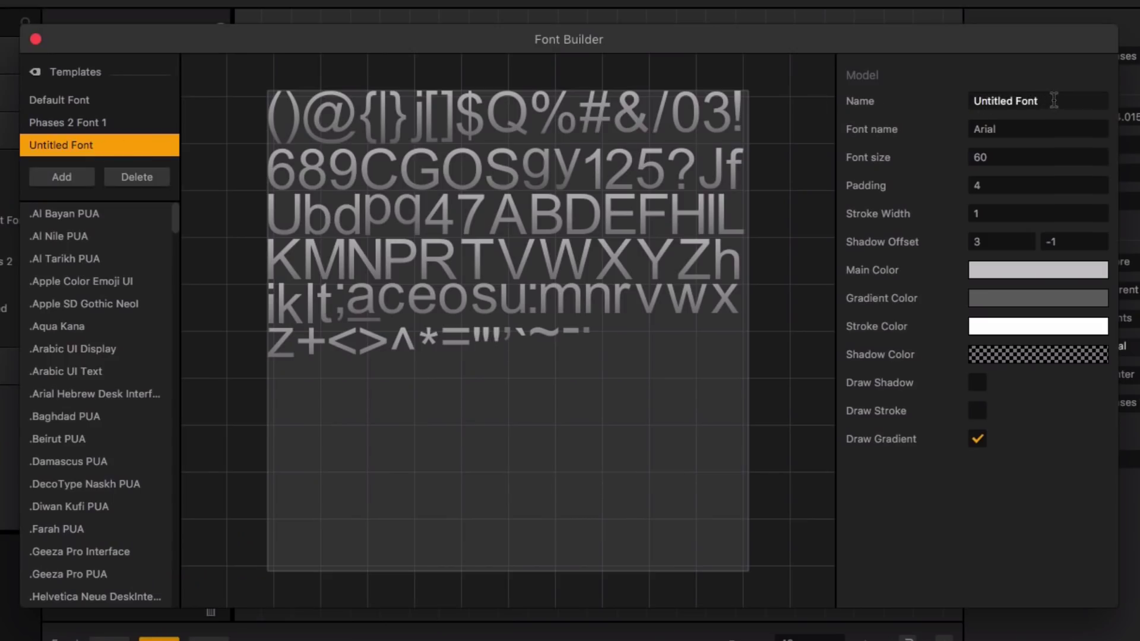
pyautogui.moveTo(1054, 99); pyautogui.dragTo(954, 99)
pyautogui.write('New')
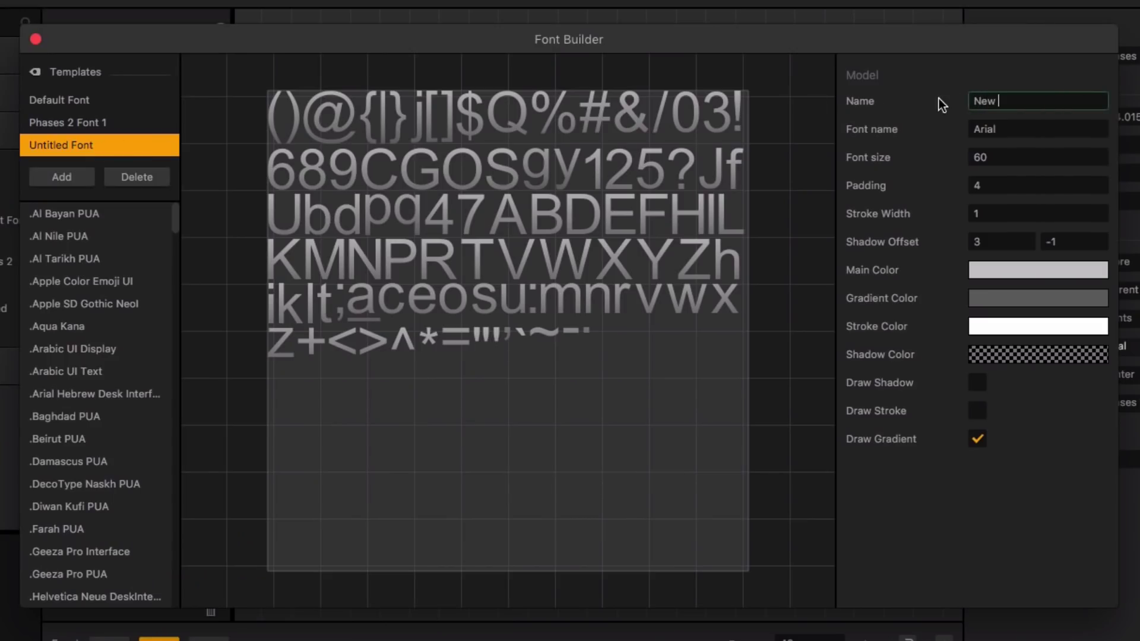
pyautogui.press('Return')
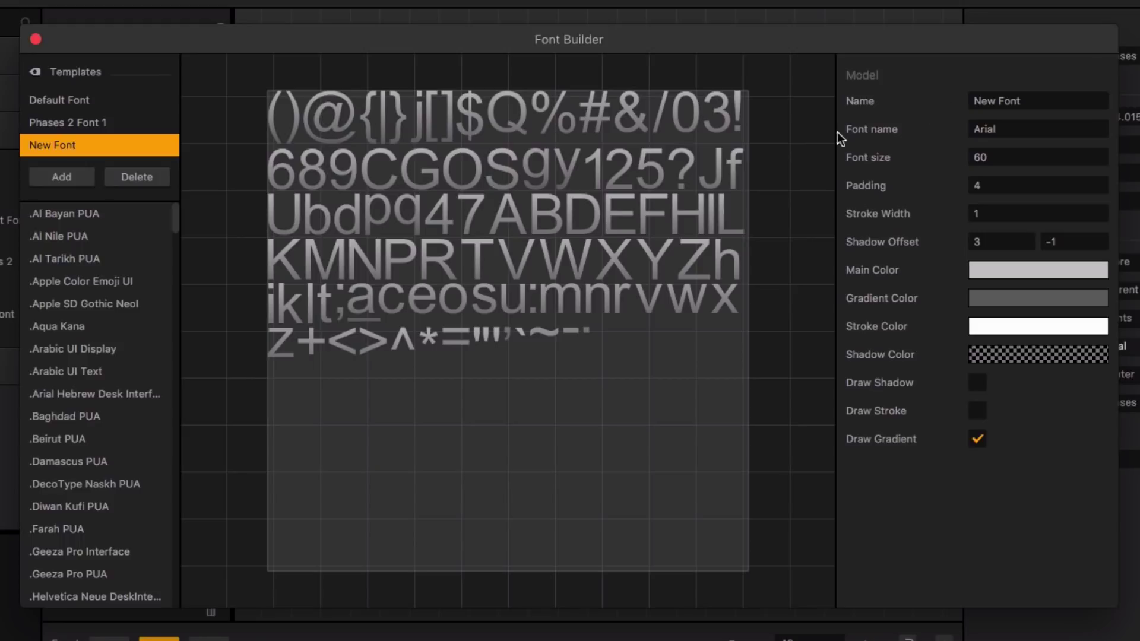
# - Give New Font an Arial Hebrew typeface, compare the existing templates, and close the Font Builder
pyautogui.click(111, 281)
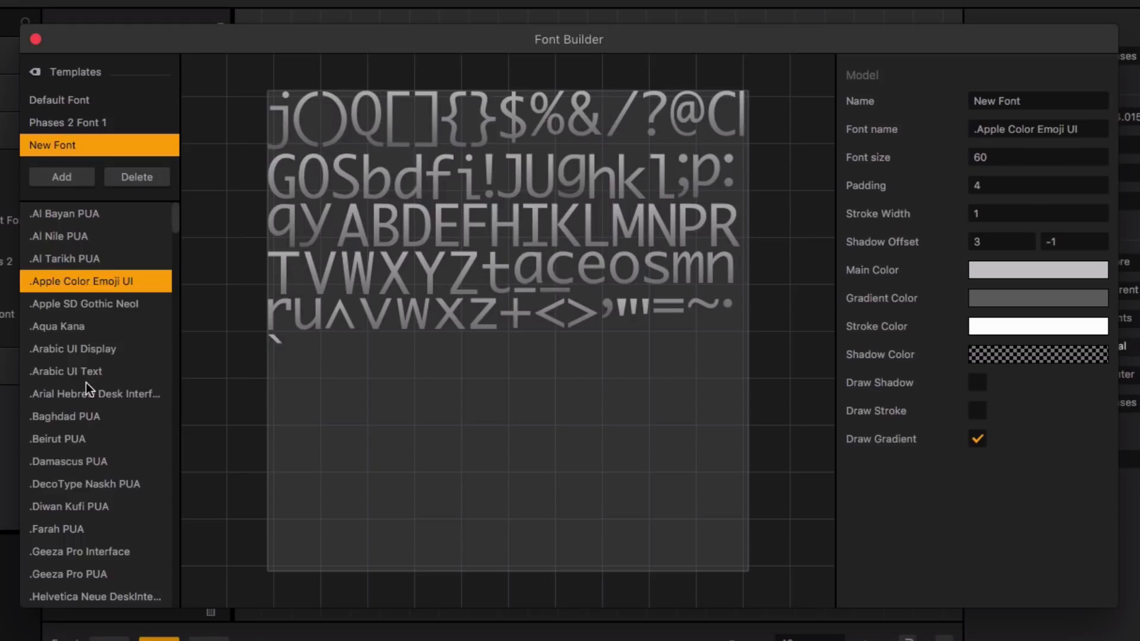
pyautogui.click(89, 394)
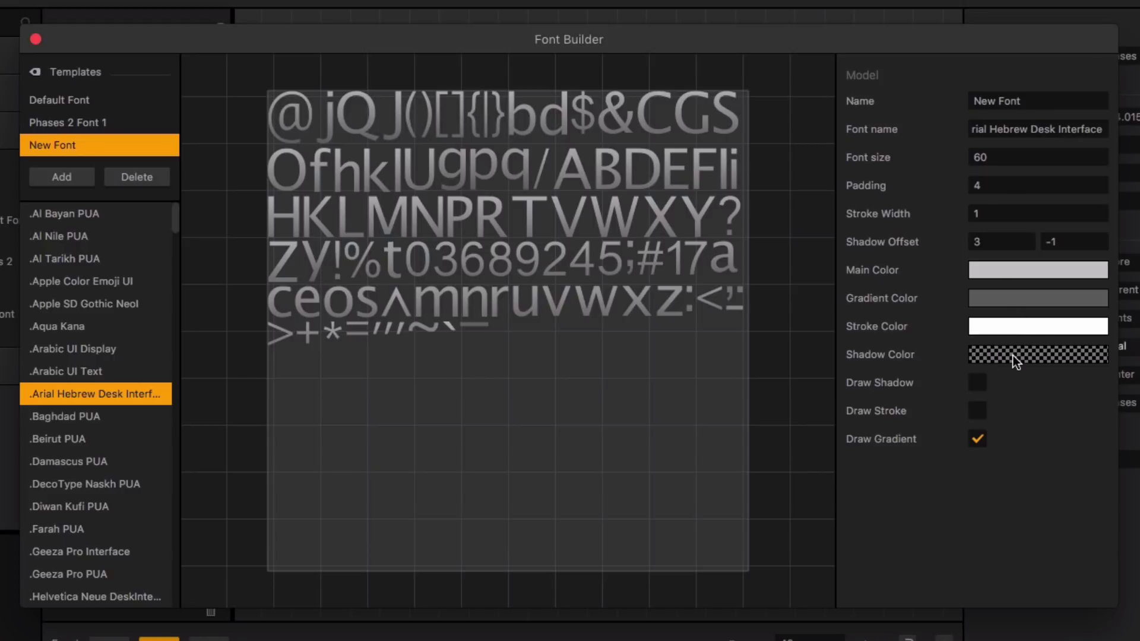
pyautogui.click(98, 123)
pyautogui.click(94, 106)
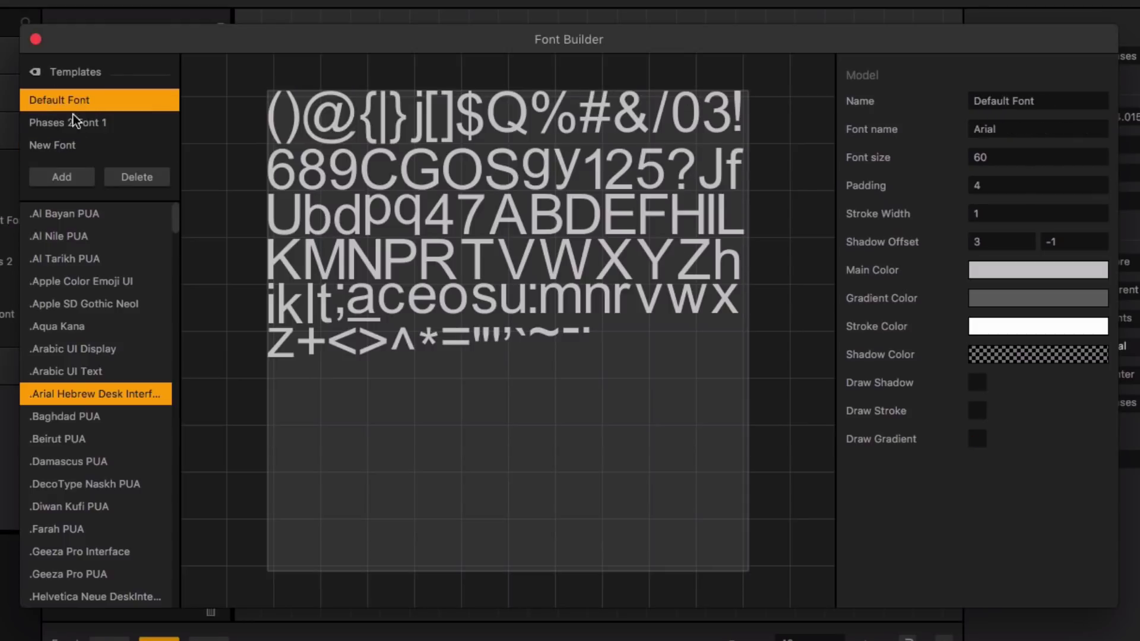
pyautogui.click(36, 40)
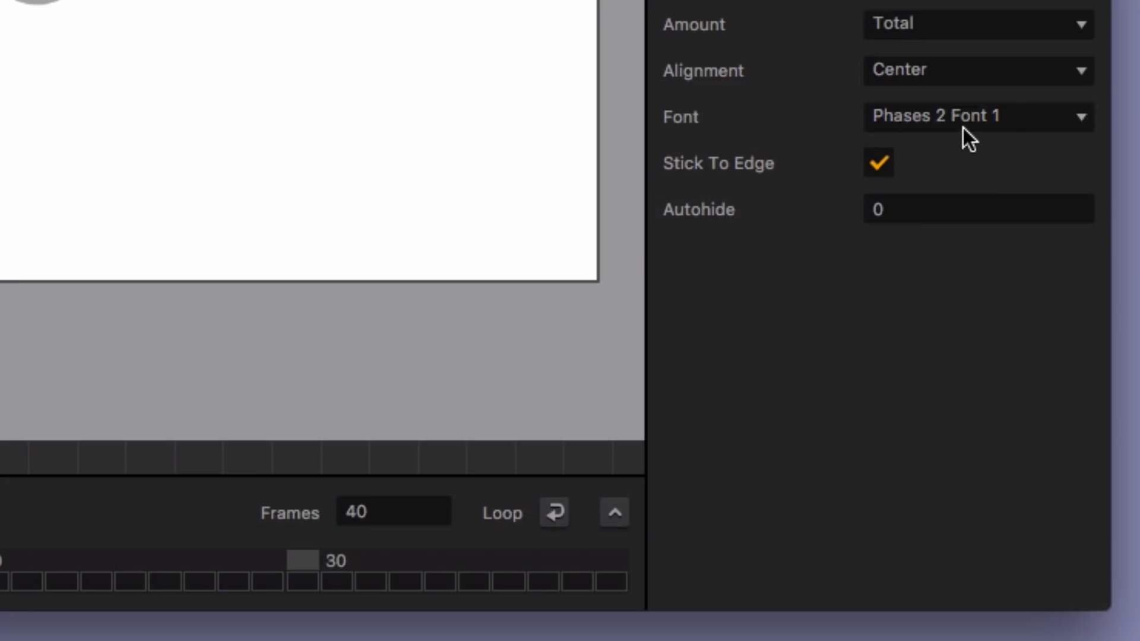
pyautogui.click(967, 121)
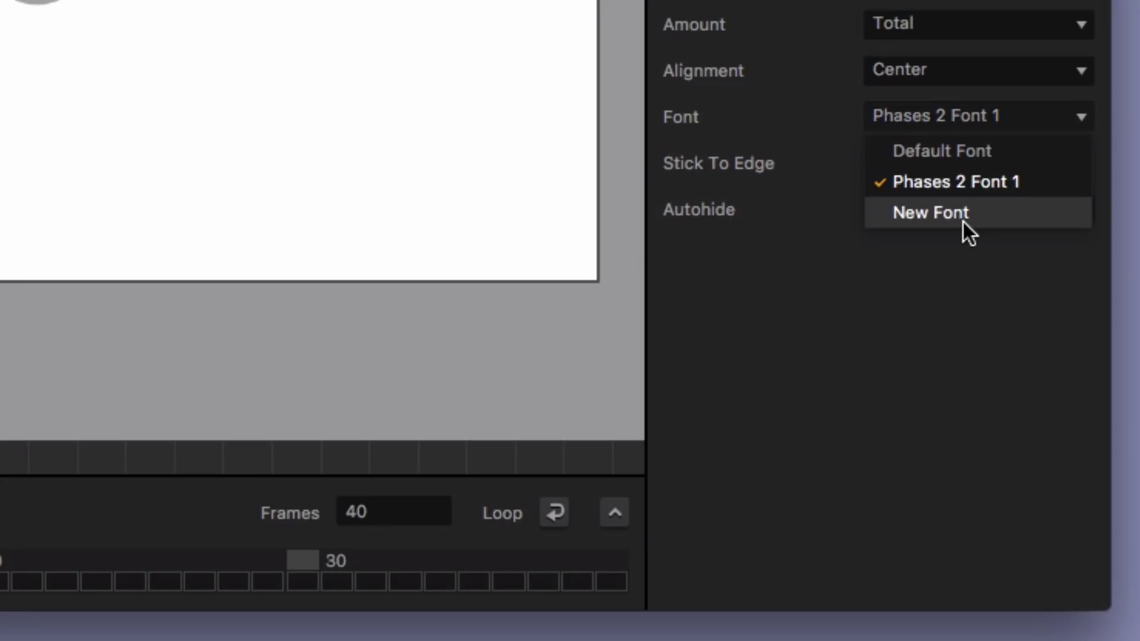
pyautogui.click(959, 113)
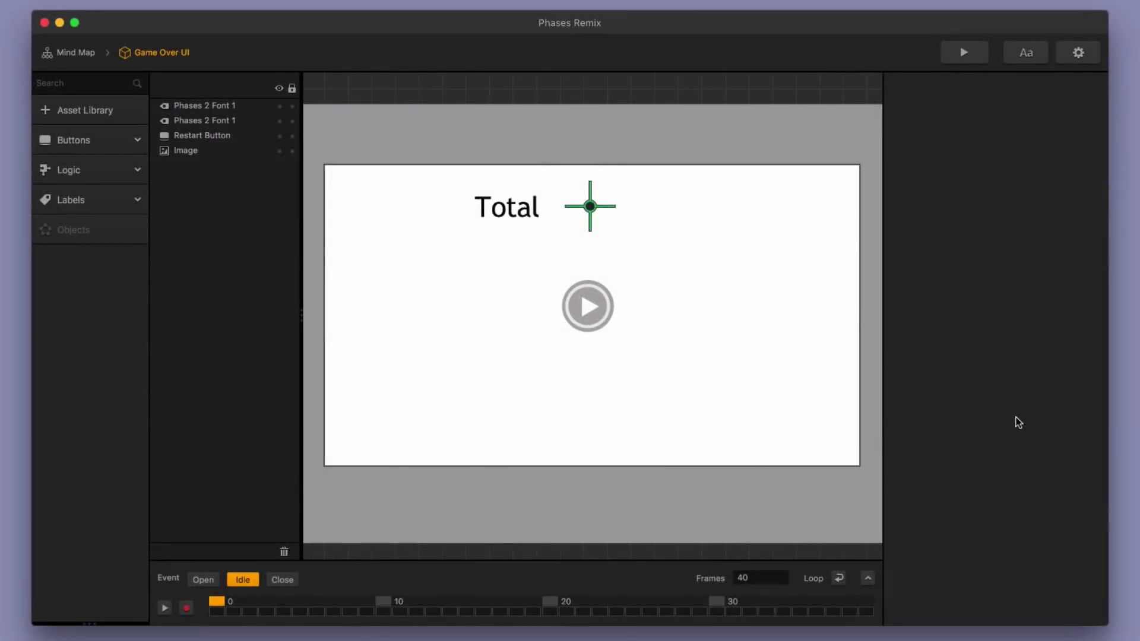
pyautogui.click(951, 52)
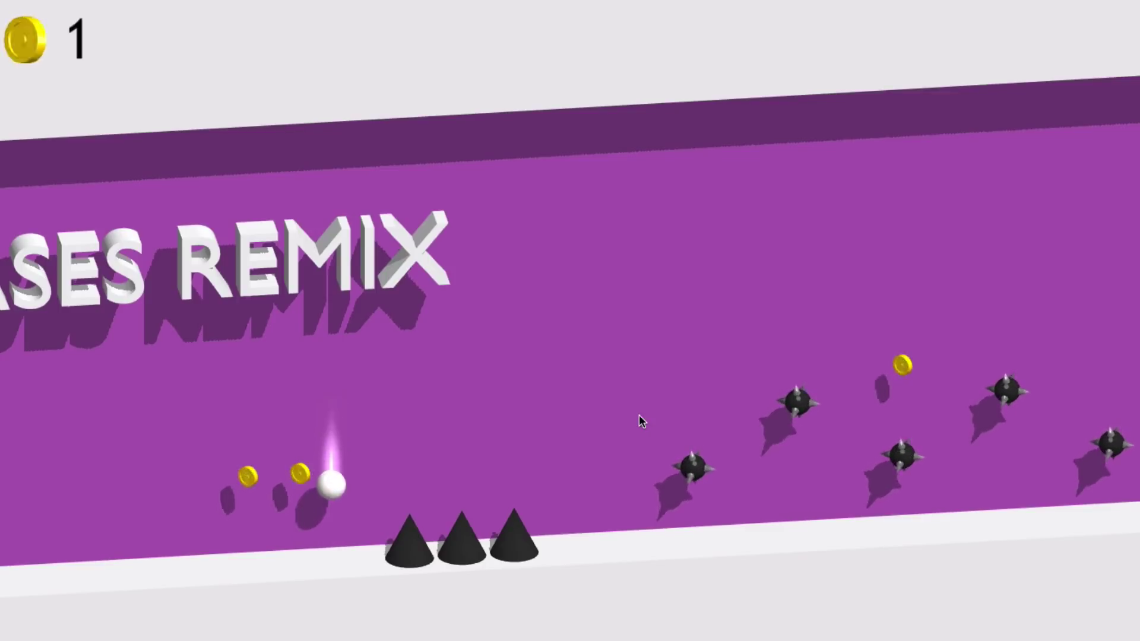
pyautogui.click(639, 414)
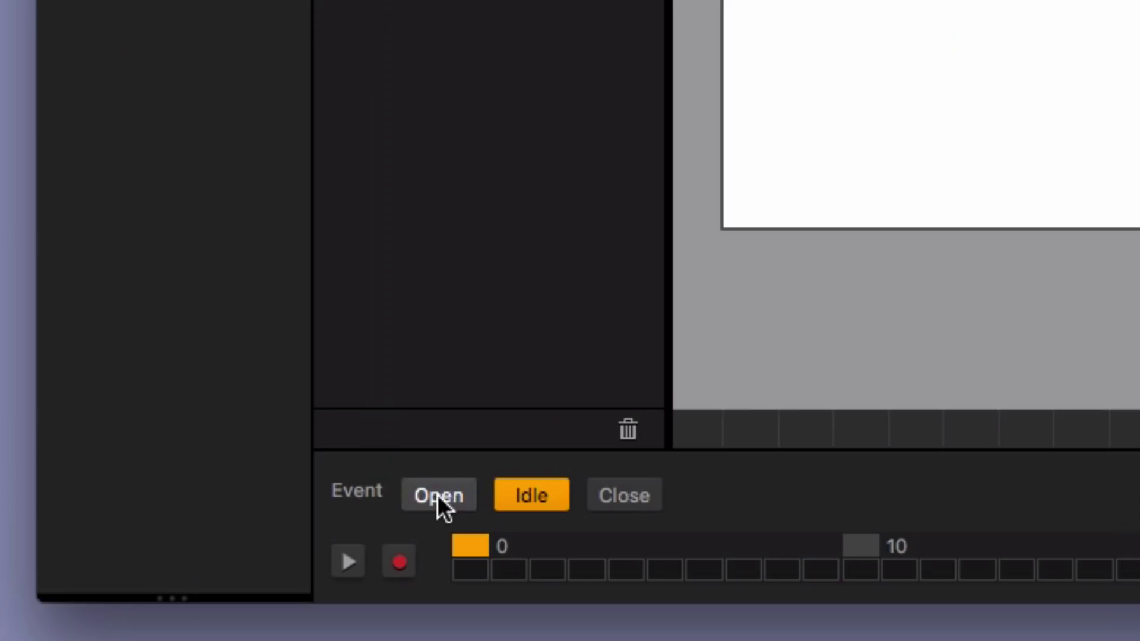
# - Step through the Open, Idle and Close event animation timelines, ending on Close
pyautogui.click(203, 581)
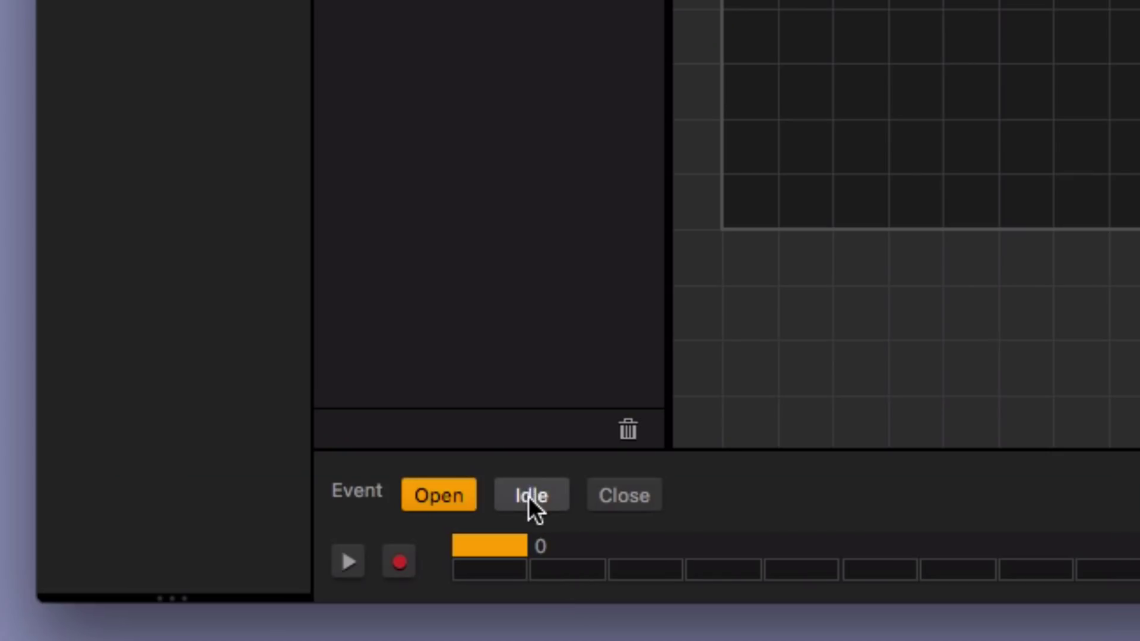
pyautogui.click(539, 496)
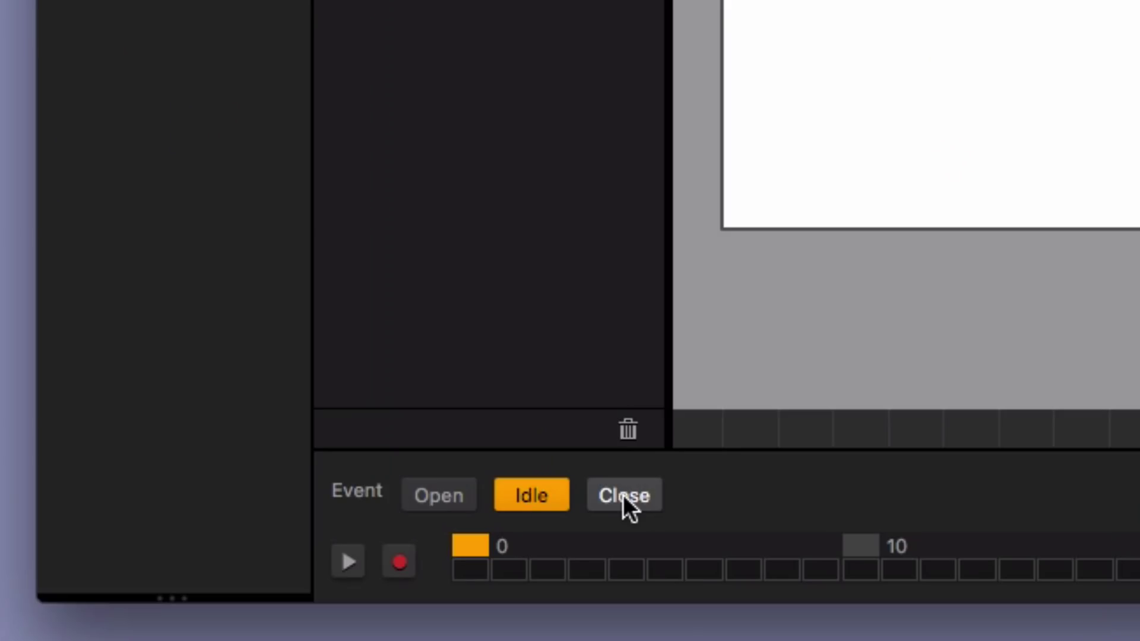
pyautogui.click(623, 497)
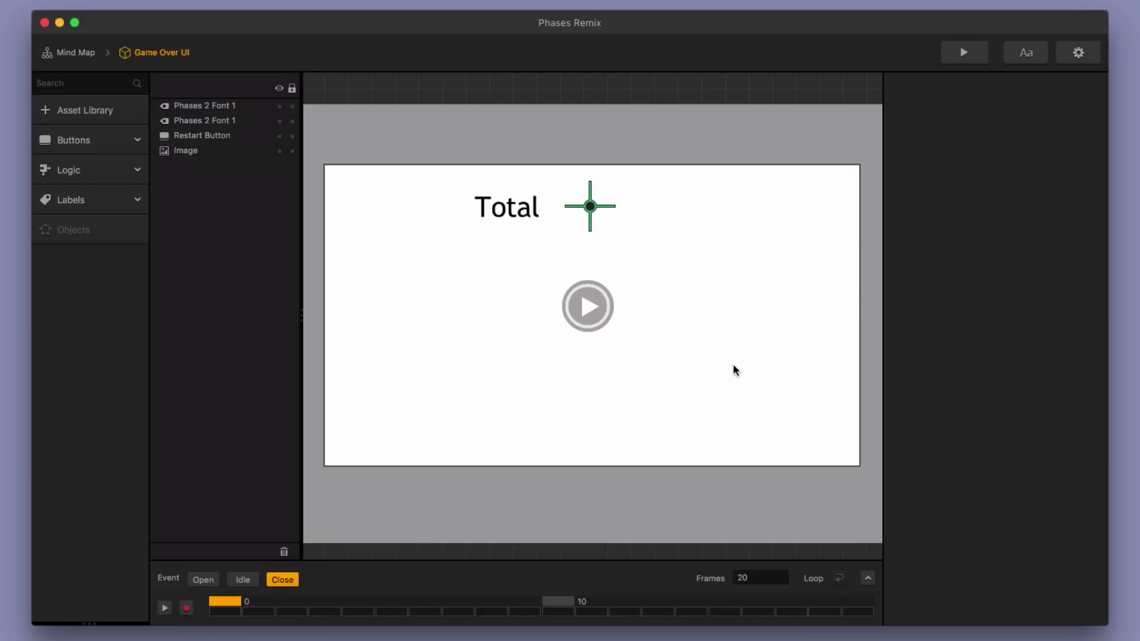
# - On the Open event, select both Phases 2 Font 1 layers and turn on animation recording
pyautogui.click(234, 580)
pyautogui.click(209, 581)
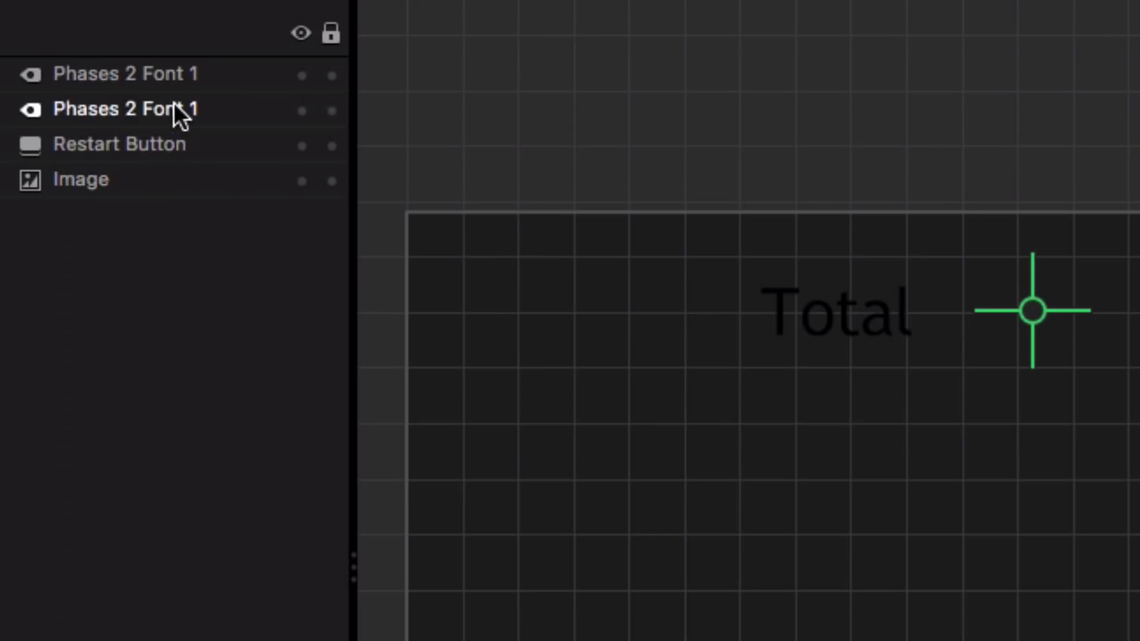
pyautogui.click(226, 106)
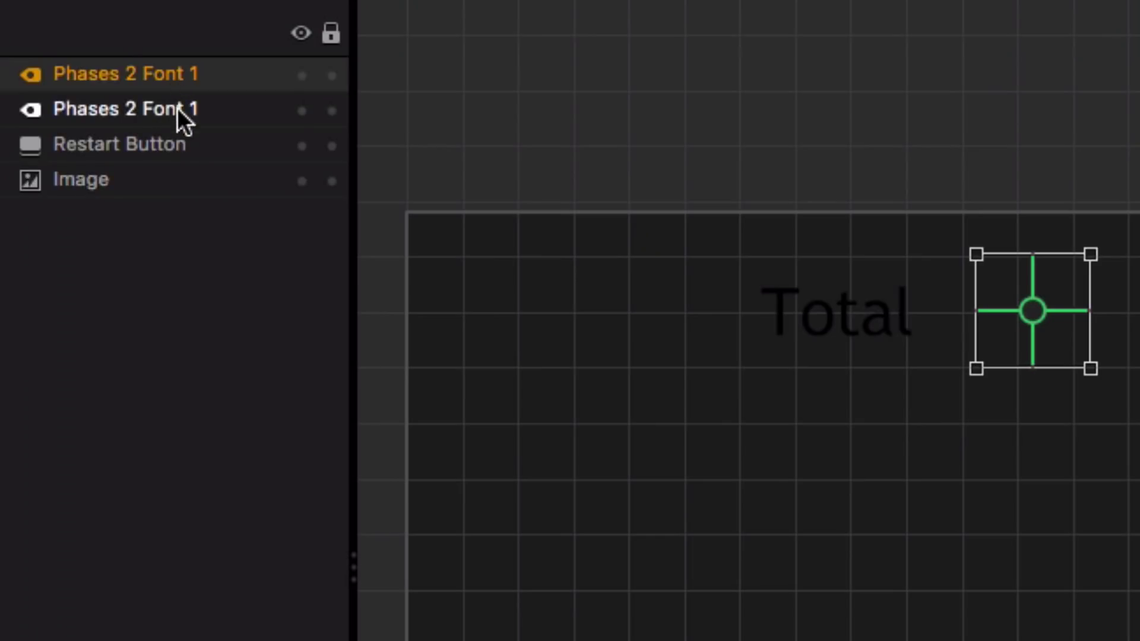
pyautogui.keyDown('shift'); pyautogui.click(227, 120); pyautogui.keyUp('shift')
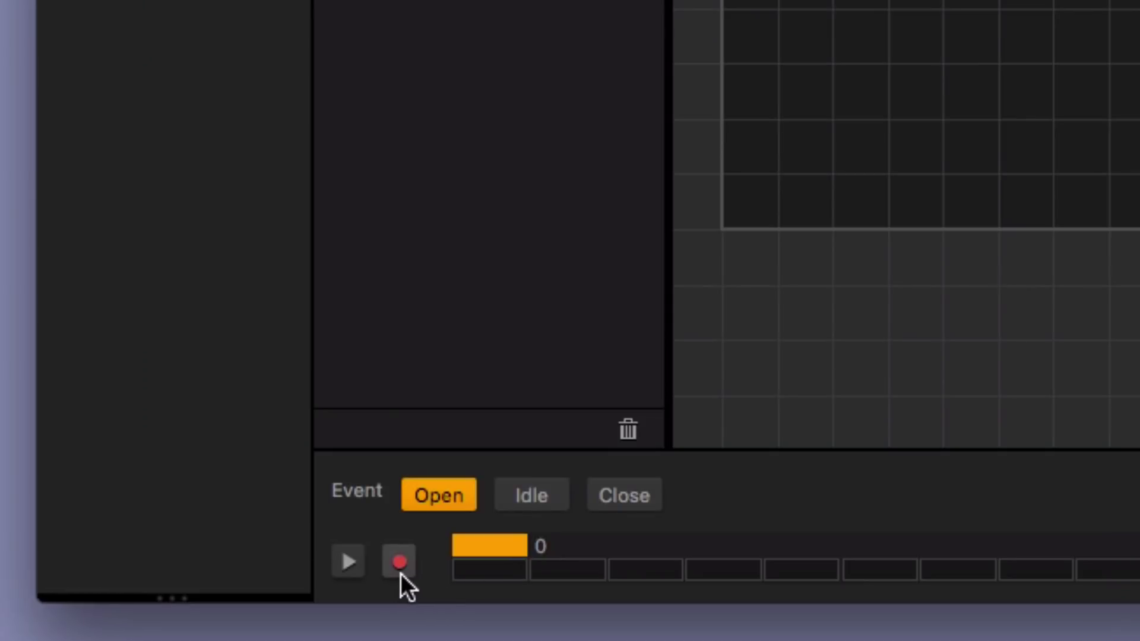
pyautogui.click(404, 569)
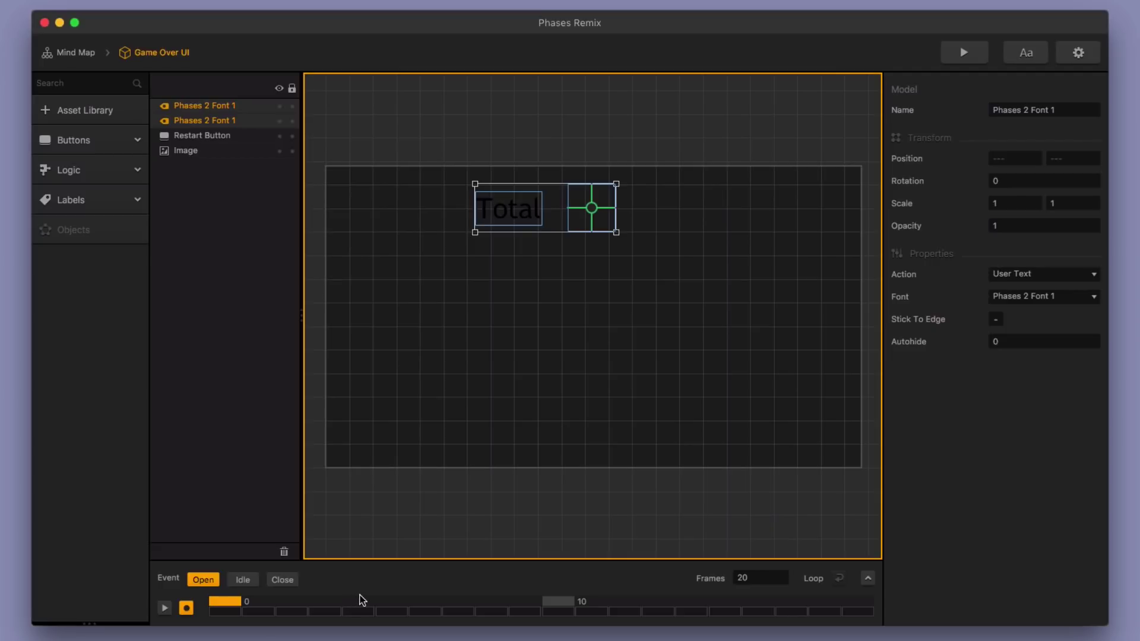
# - Scrub the Open animation to its last frame, 20, and keep the labels' Opacity at 1
pyautogui.click(771, 582)
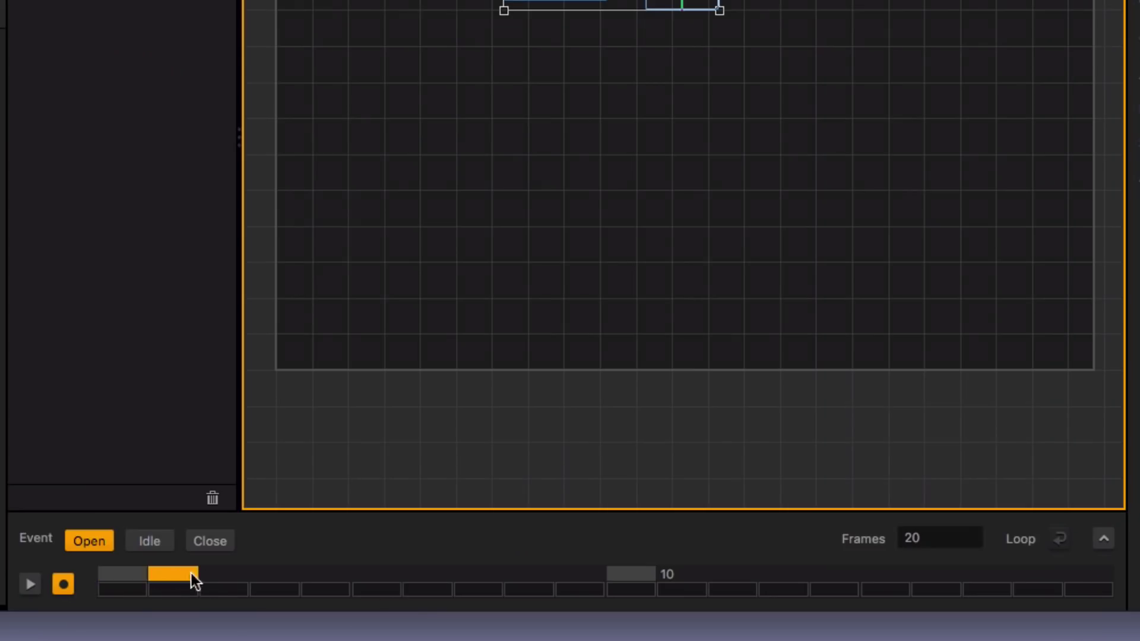
pyautogui.moveTo(191, 574); pyautogui.dragTo(1078, 589)
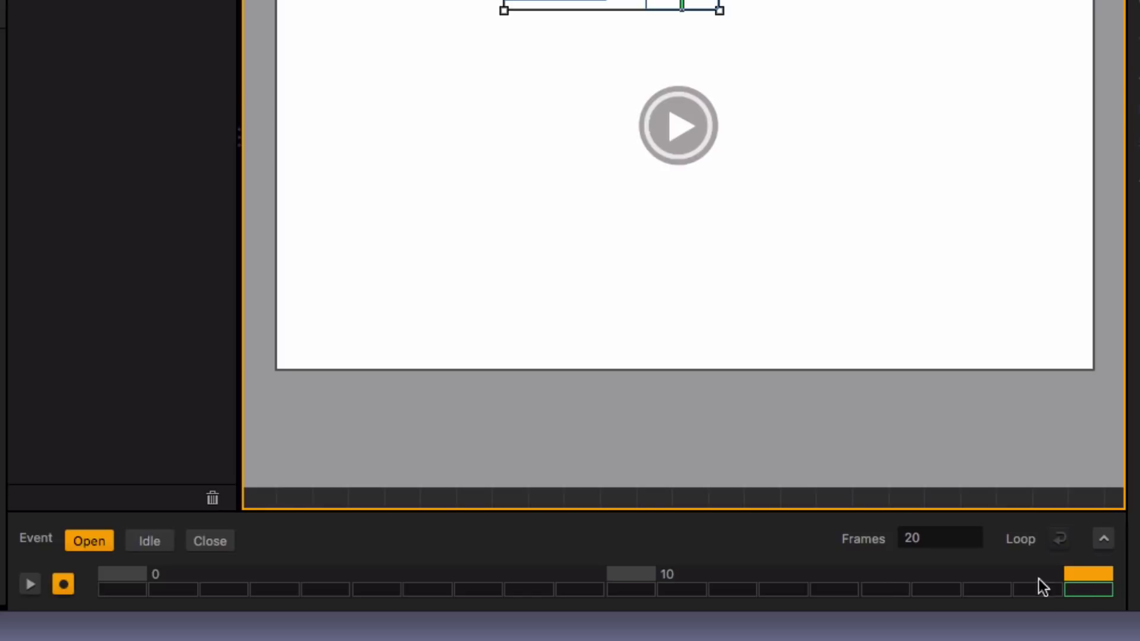
pyautogui.click(1082, 588)
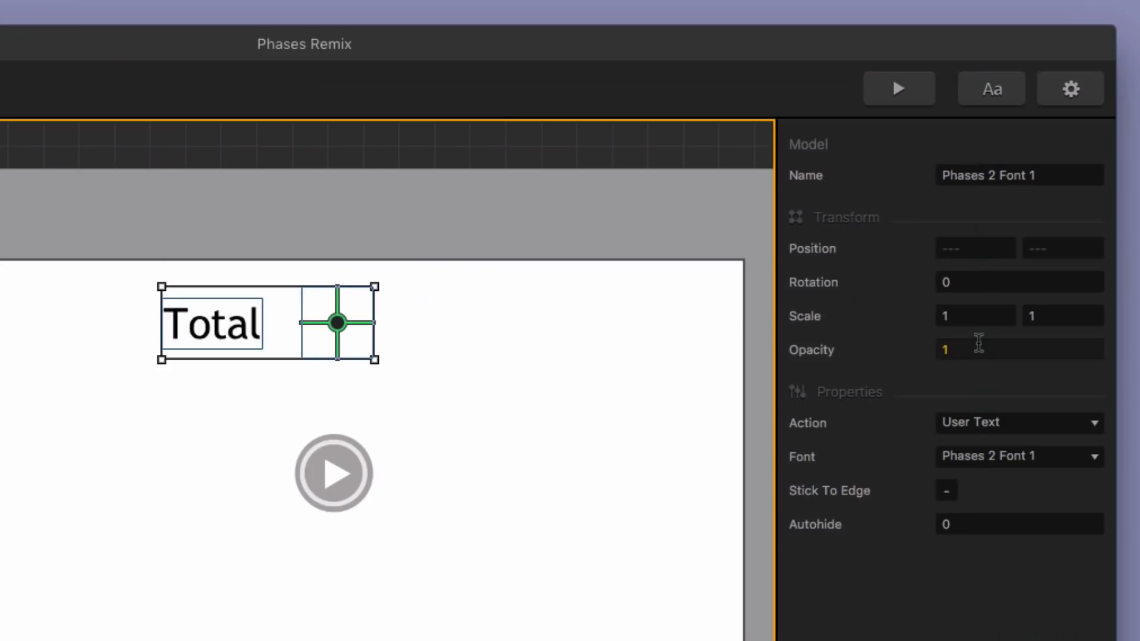
pyautogui.click(1016, 224)
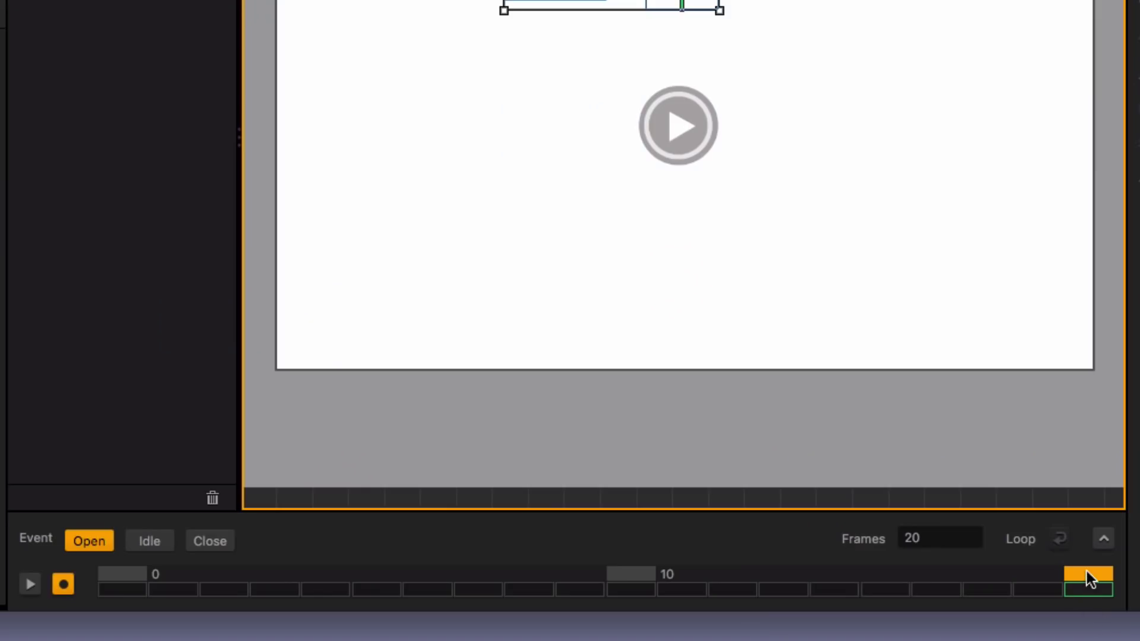
# - Return to the first frame and key the score labels' Opacity to 0
pyautogui.moveTo(1083, 571); pyautogui.dragTo(102, 586)
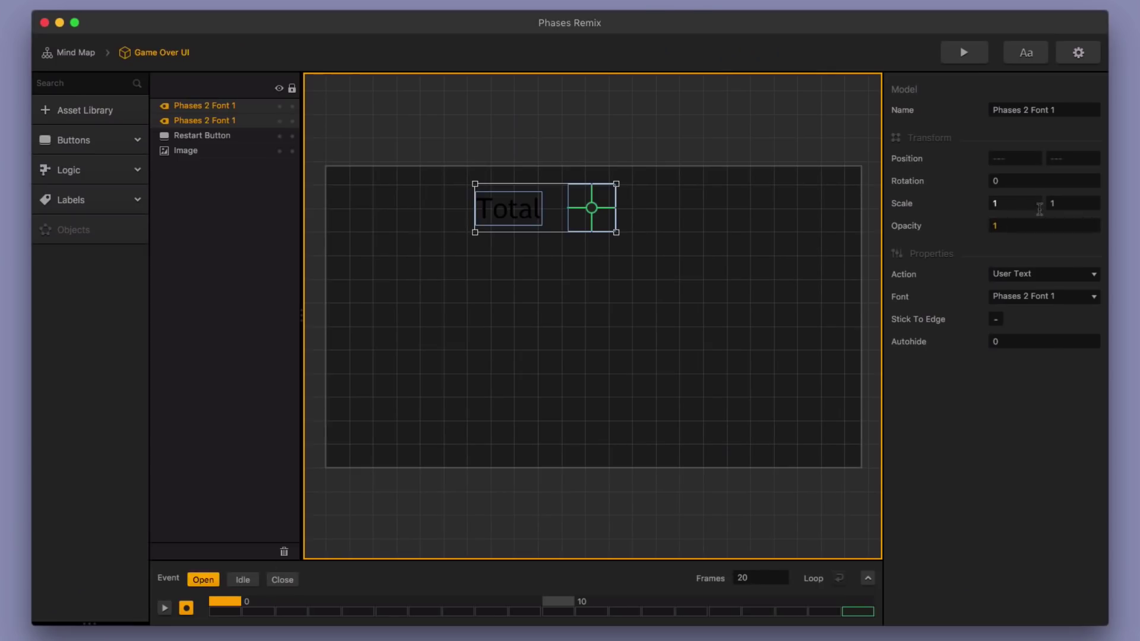
pyautogui.click(1024, 226)
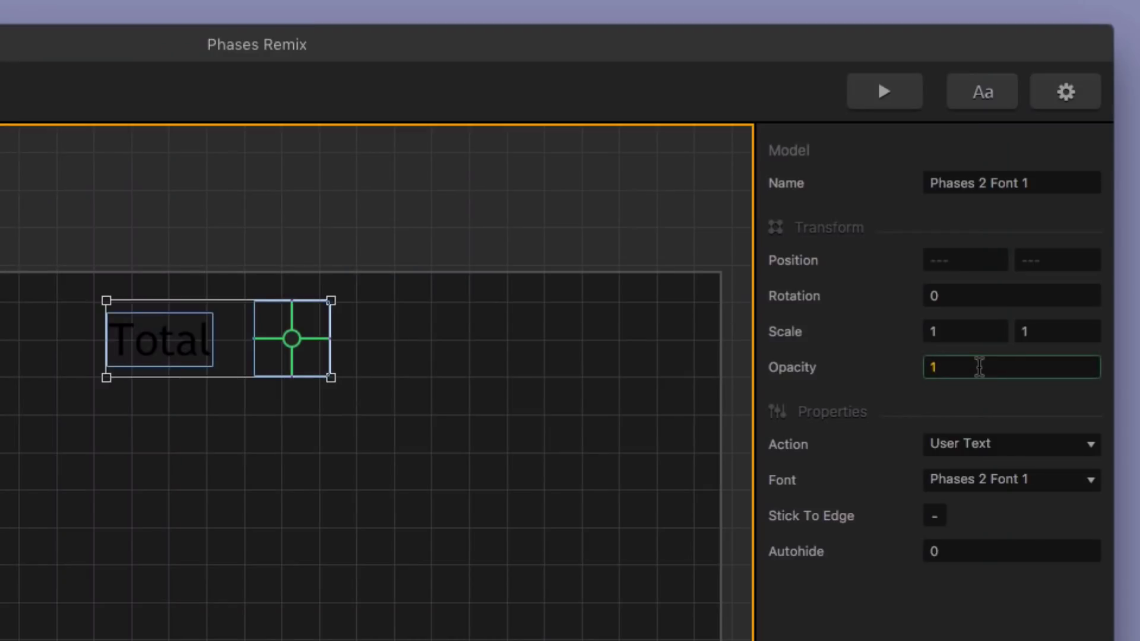
pyautogui.press('super+a')
pyautogui.write('0')
pyautogui.press('Return')
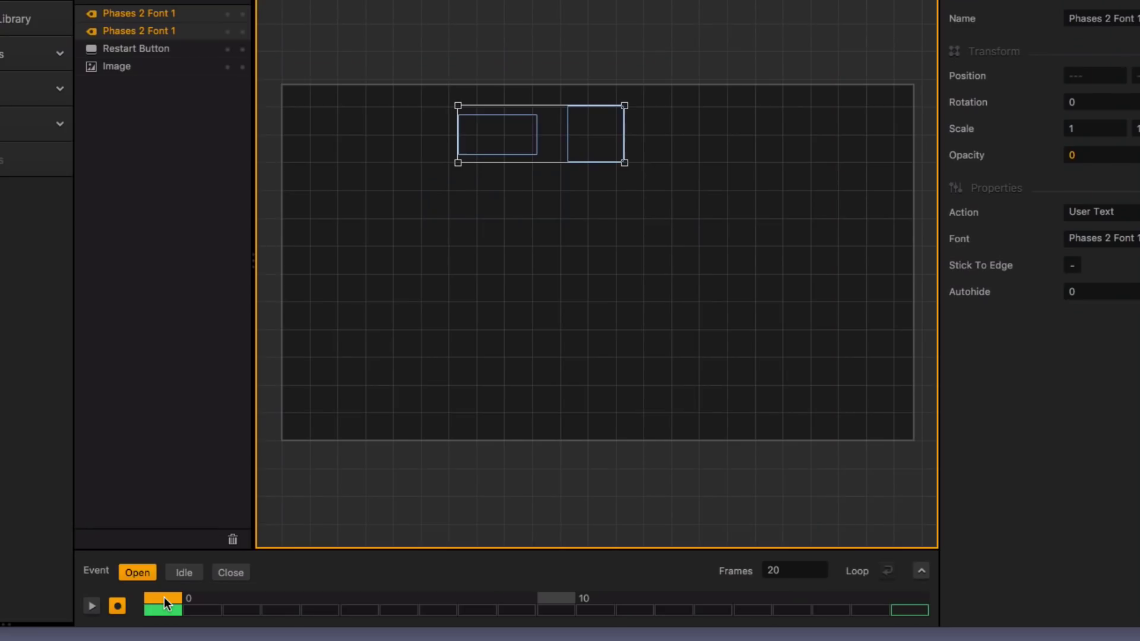
pyautogui.click(259, 602)
pyautogui.moveTo(232, 604); pyautogui.dragTo(911, 600)
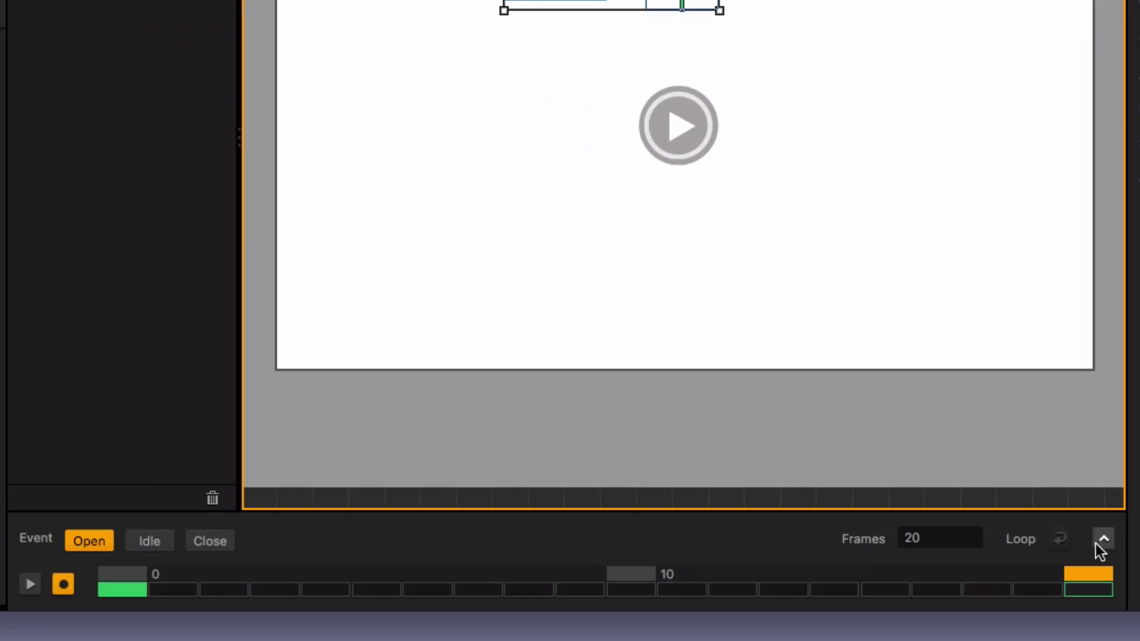
pyautogui.click(1103, 538)
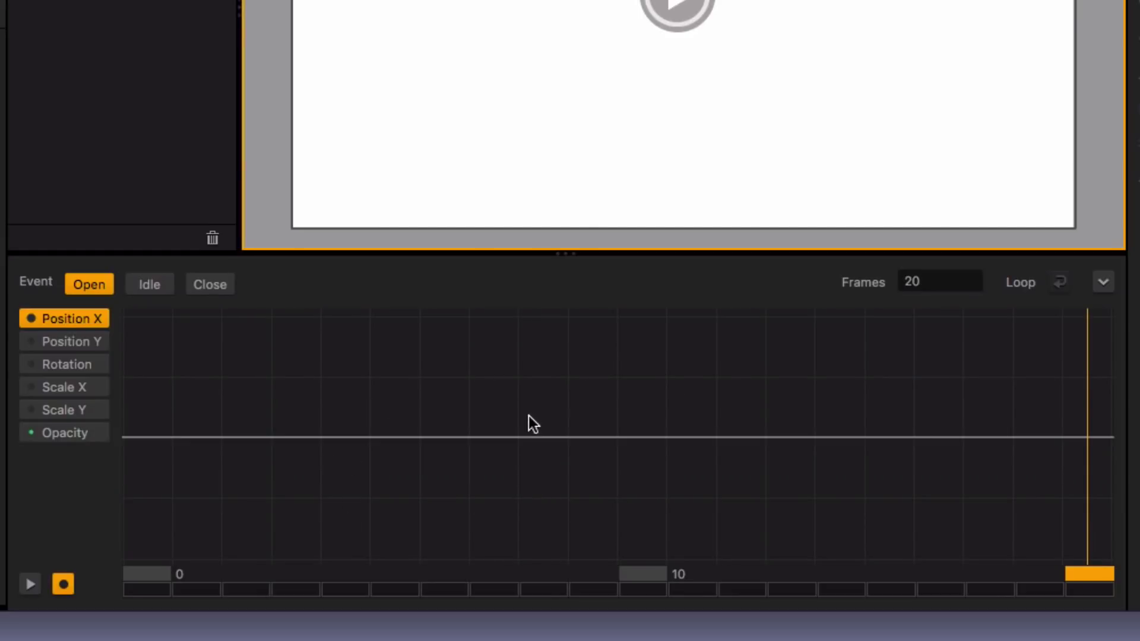
pyautogui.click(62, 435)
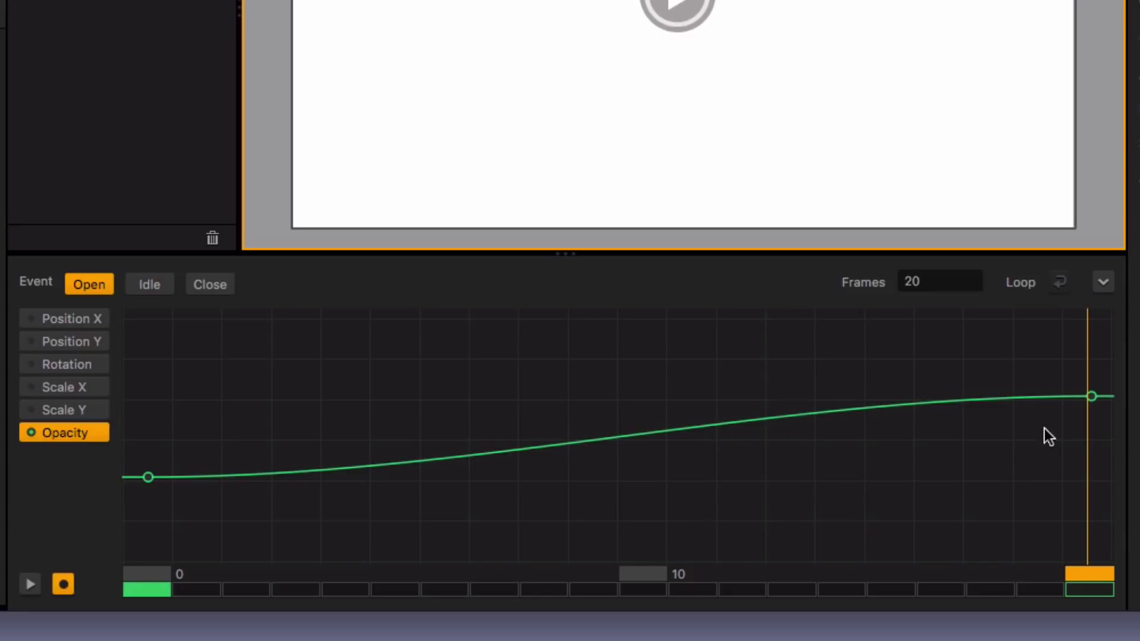
pyautogui.moveTo(1091, 397)
pyautogui.mouseDown()
pyautogui.moveTo(1092, 320)
pyautogui.moveTo(1094, 416)
pyautogui.moveTo(1094, 382)
pyautogui.mouseUp()
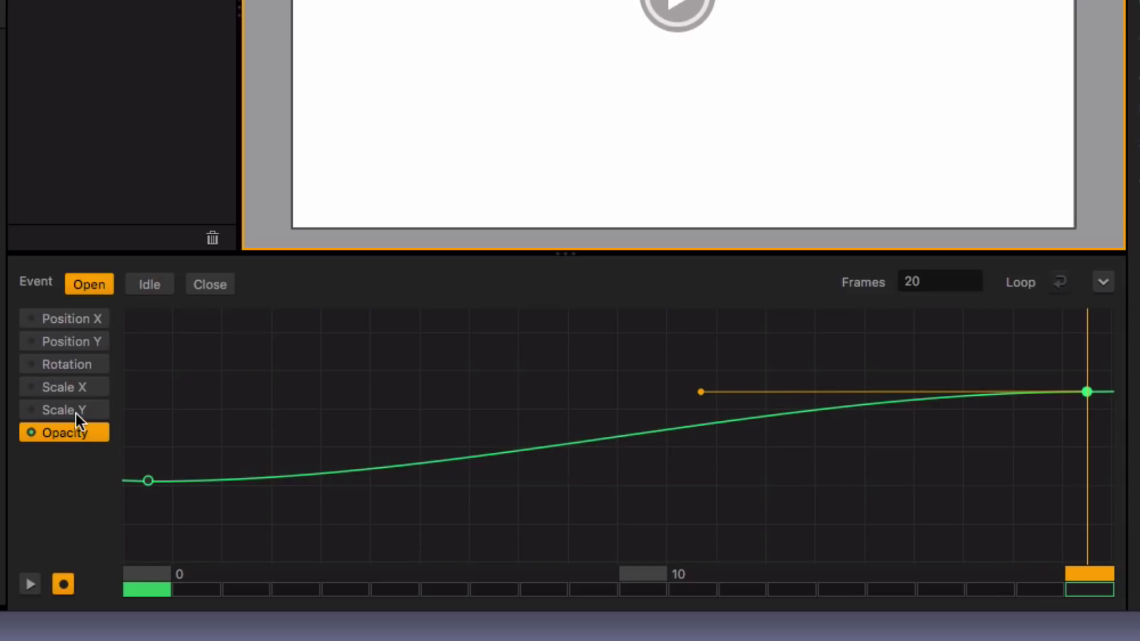
pyautogui.moveTo(700, 392); pyautogui.dragTo(976, 98)
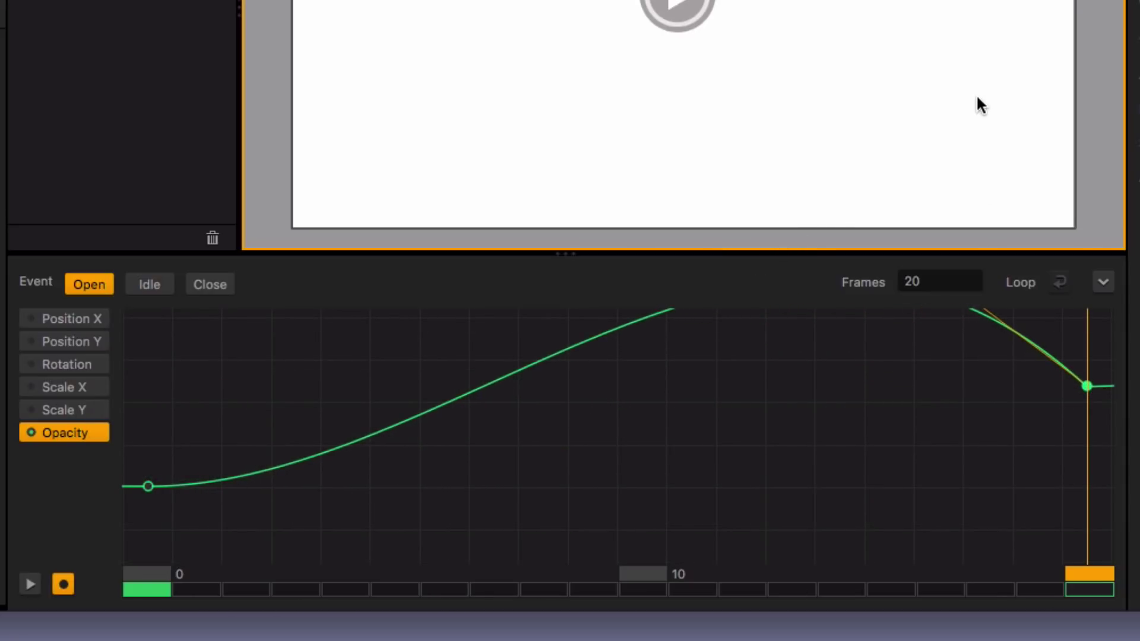
pyautogui.click(148, 486)
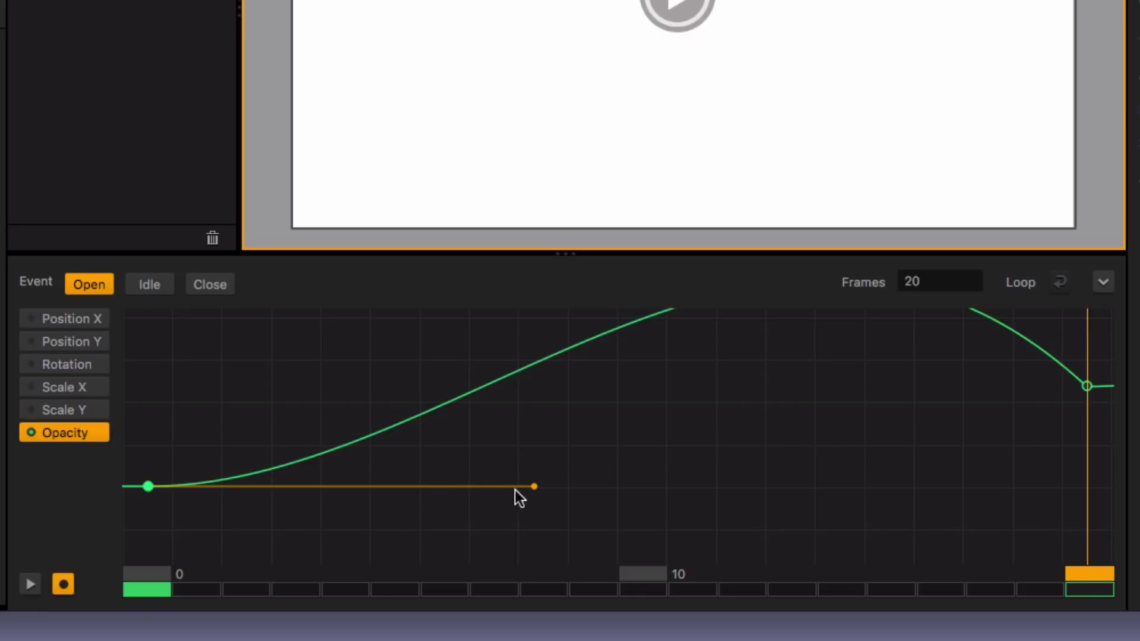
pyautogui.moveTo(534, 486); pyautogui.dragTo(258, 566)
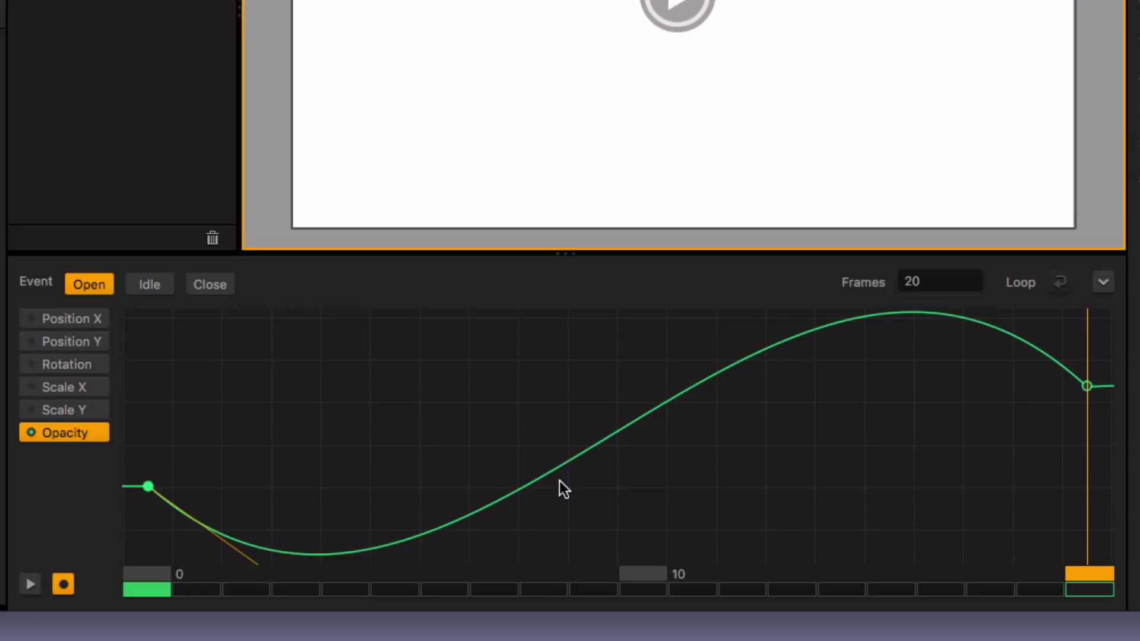
pyautogui.press('super+z')
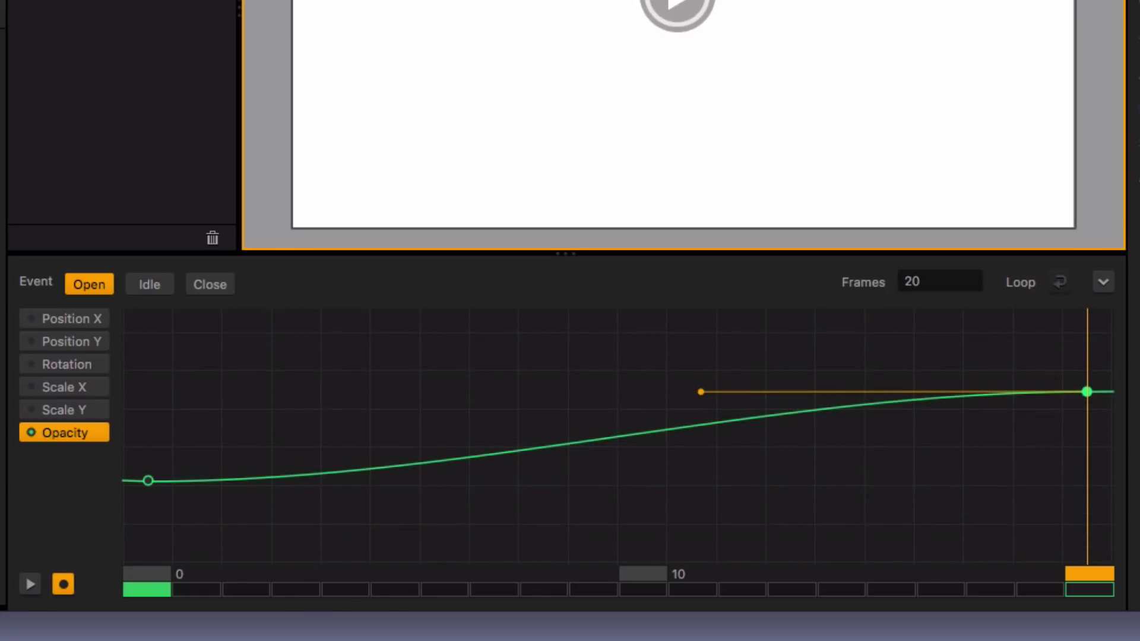
# - Close the curve editor and launch a Play preview of the game
pyautogui.click(1103, 283)
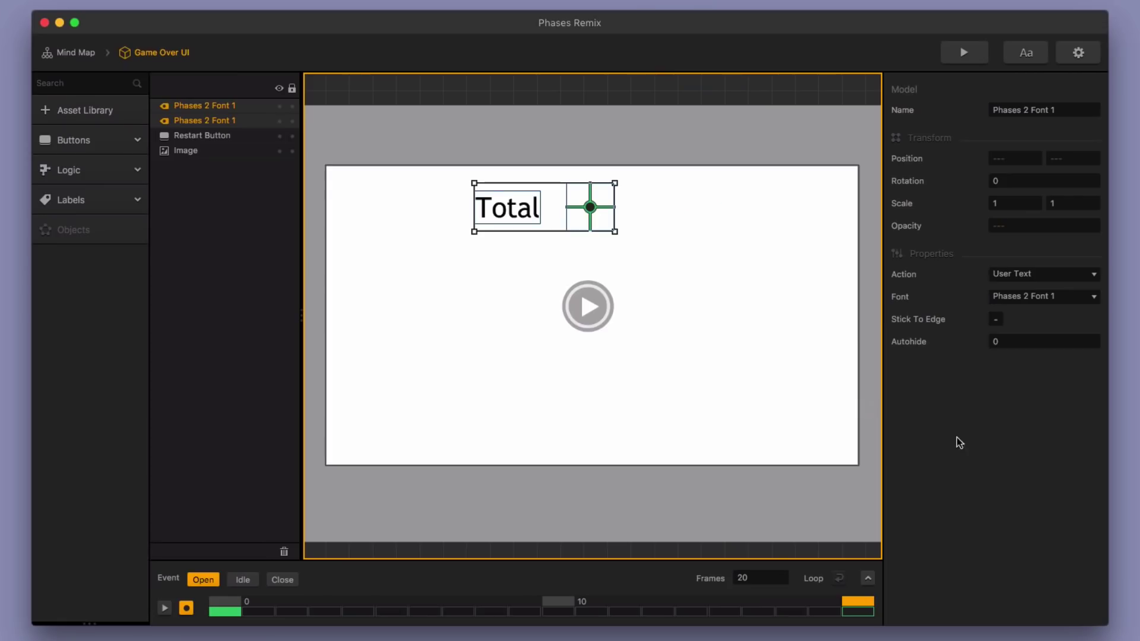
pyautogui.click(970, 53)
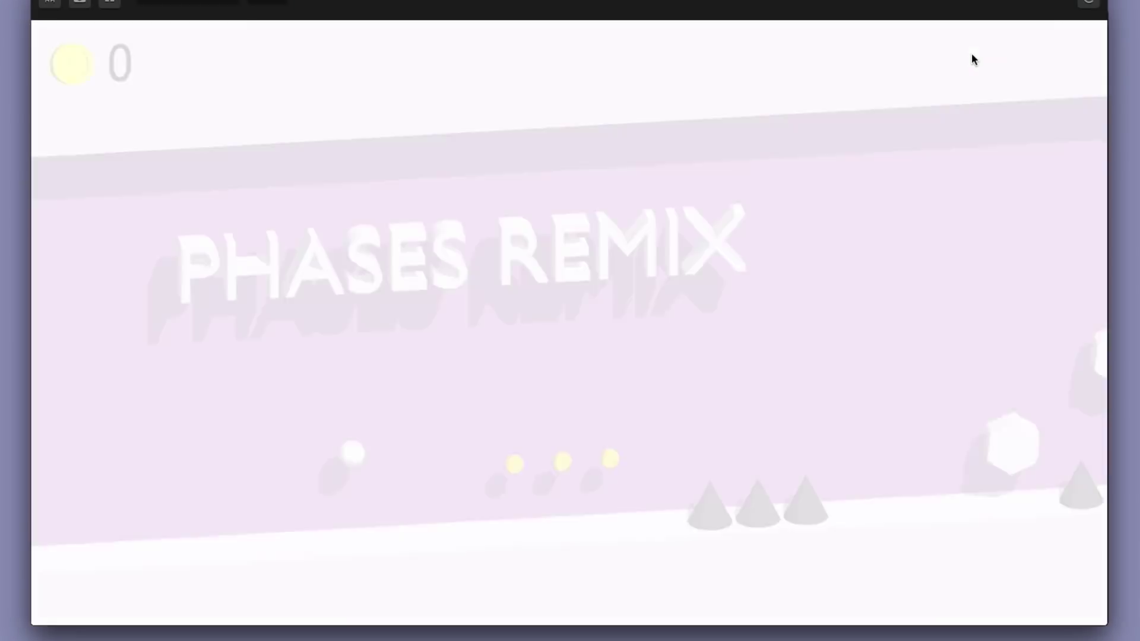